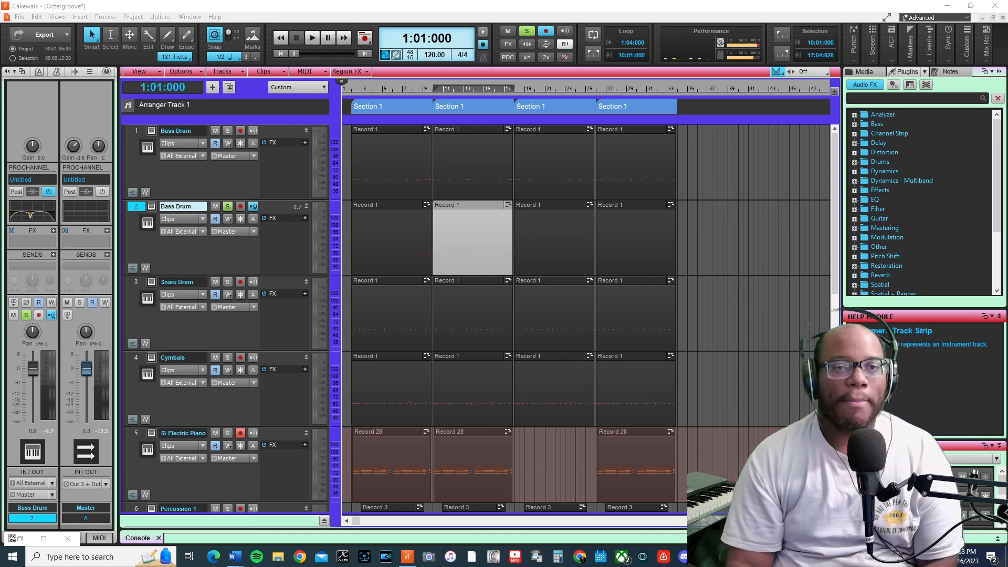
Step: Open the Komplete Kontrol instrument of the second Bass Drum track and examine its Band Drums controls, including Articulation
left_click(151, 206)
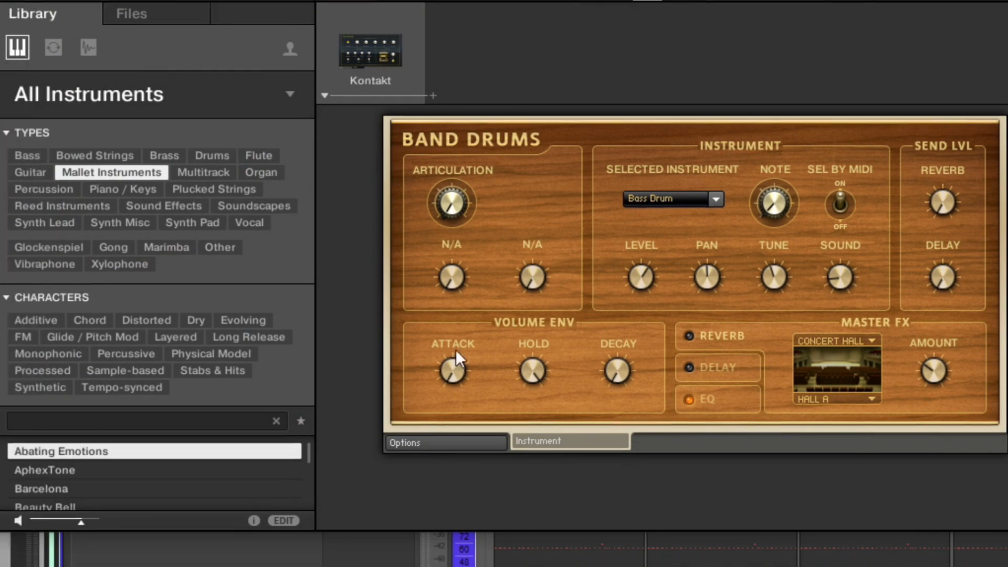
scroll(140, 476, "down", 1)
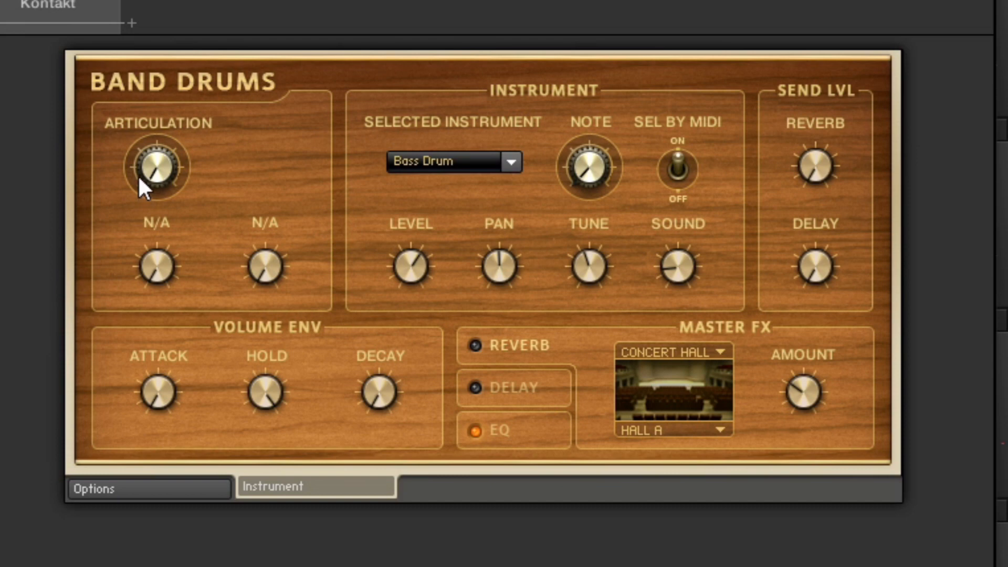
mouse_move(156, 175)
left_mouse_down()
mouse_move(148, 76)
mouse_move(157, 25)
mouse_move(170, 2)
mouse_move(196, 1)
mouse_move(154, 103)
mouse_move(150, 178)
left_mouse_up()
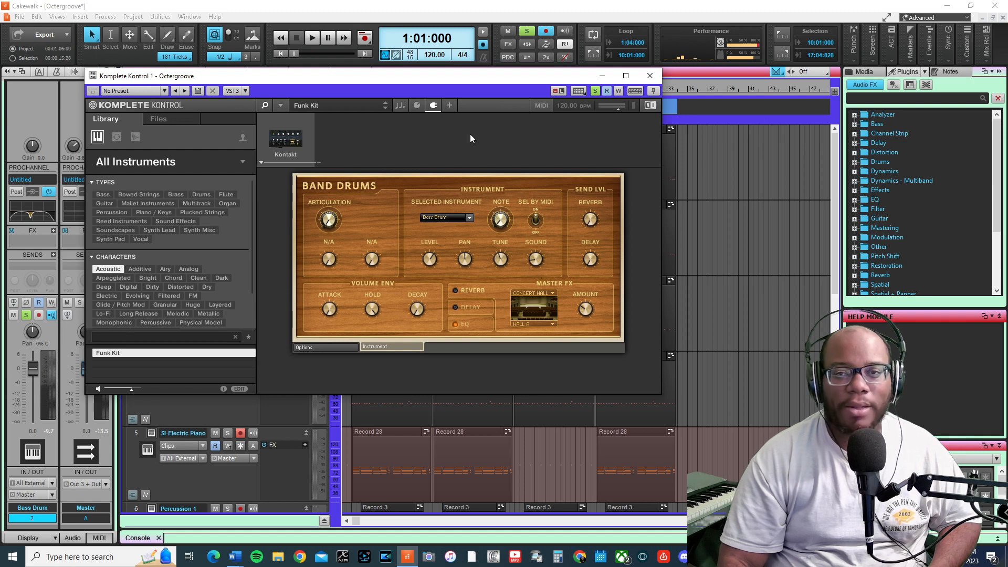
Step: Set the playback loop over the first Section 1, from 2:01:000 to 10:01:000, keeping the instrument window clear of the timeline
left_click_drag(473, 82, 488, 144)
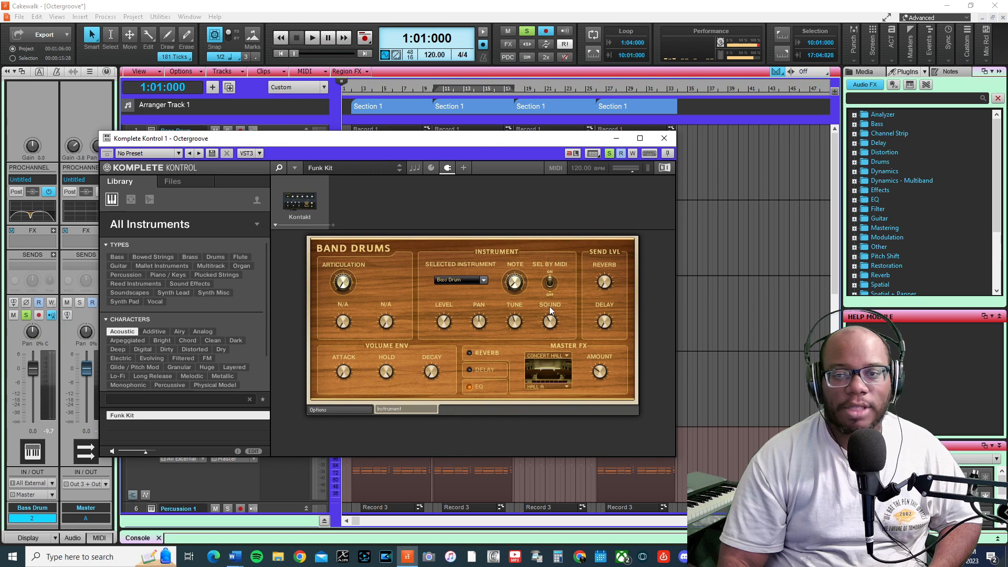
left_click_drag(319, 150, 613, 187)
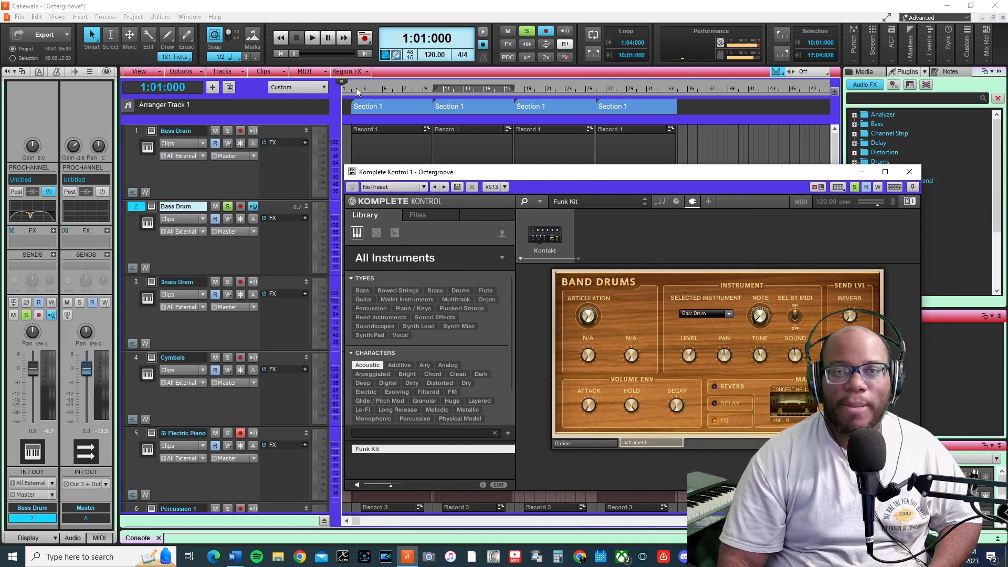
left_click_drag(349, 91, 436, 104)
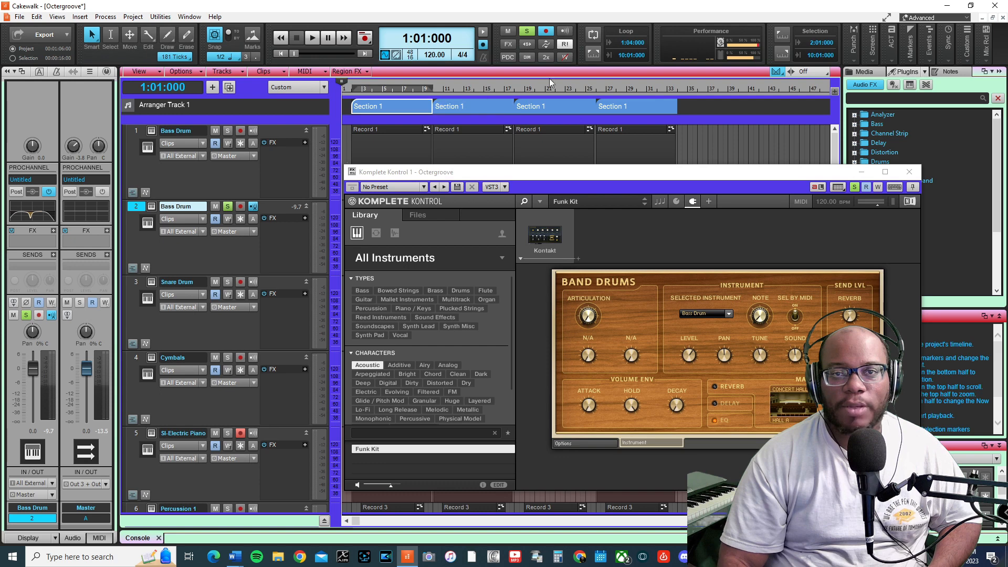
left_click(594, 55)
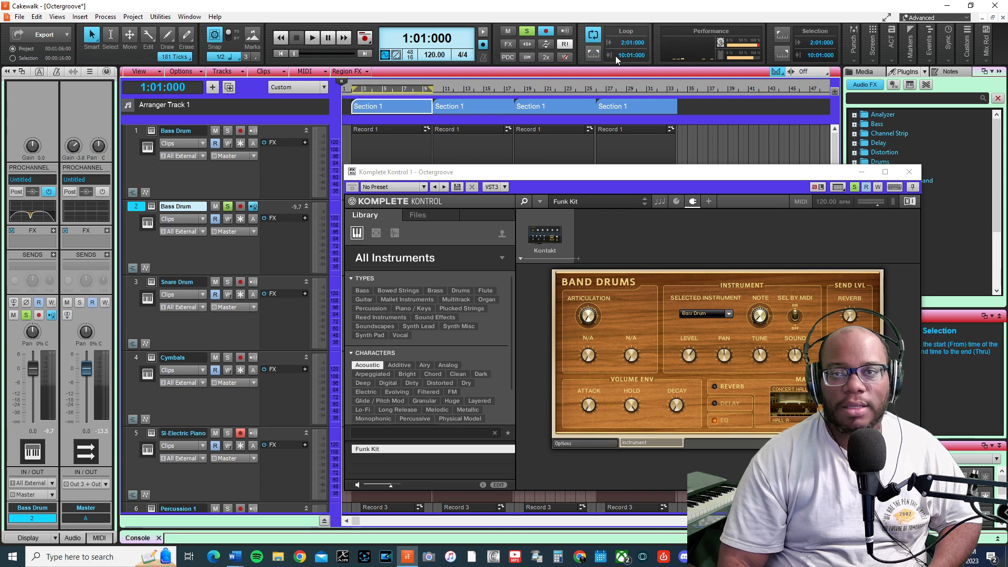
left_click_drag(553, 175, 507, 120)
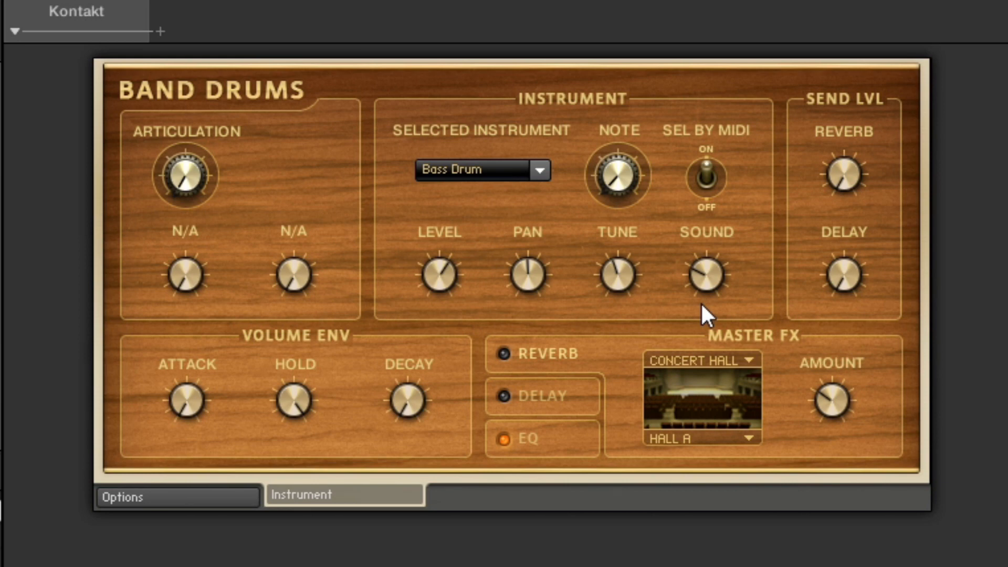
Step: Vary the Bass Drum's Sound knob in Band Drums during loop playback, leave it at a higher setting, and stop playback
left_click_drag(702, 310, 702, 336)
left_click_drag(700, 333, 708, 370)
left_click_drag(708, 368, 691, 305)
left_click_drag(692, 250, 693, 226)
left_click_drag(691, 225, 691, 208)
left_click_drag(692, 208, 691, 197)
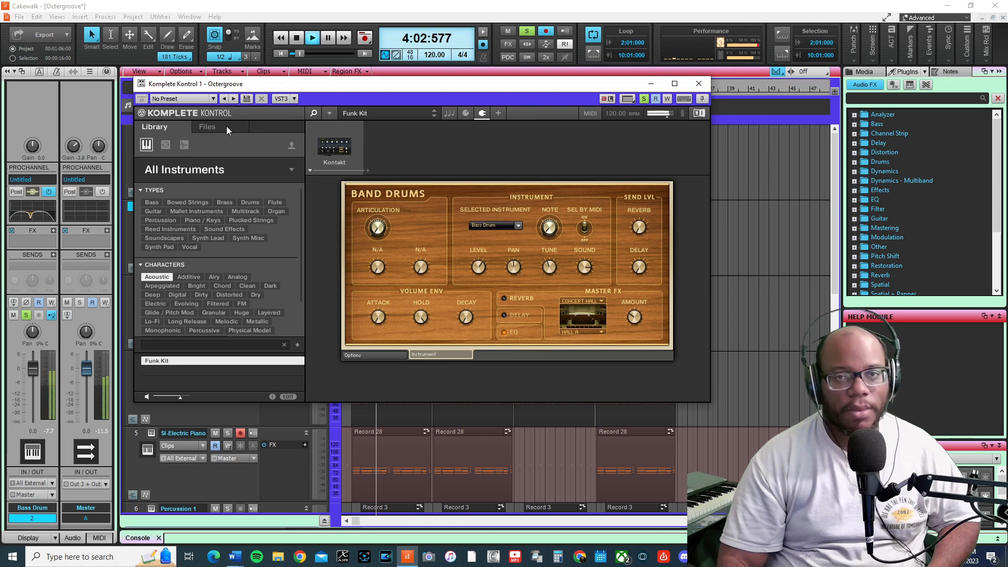
left_click(298, 38)
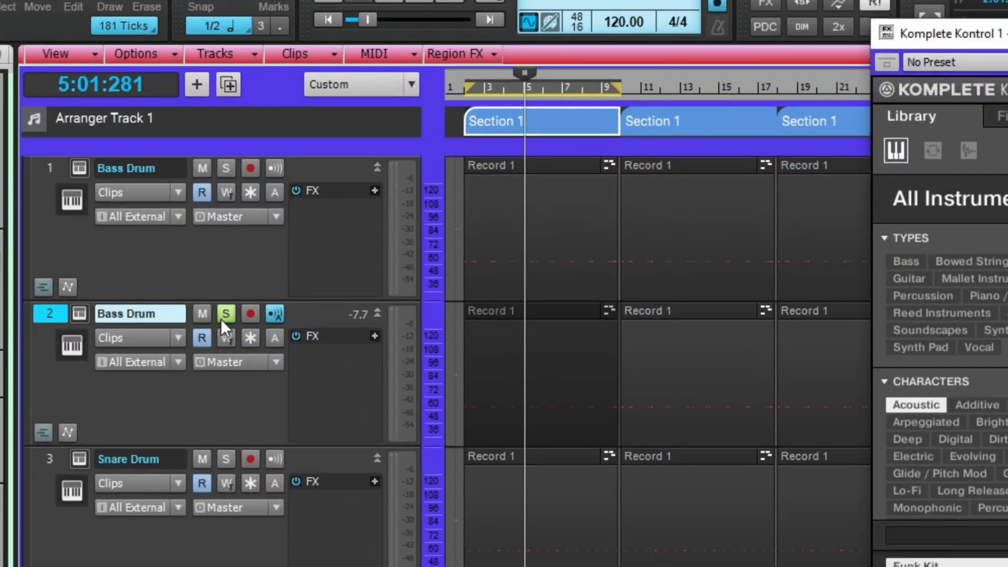
Step: Solo Bass Drum track 1 instead of track 2, open its SI-Drum Kit, and play the loop from the project start
left_click(225, 168)
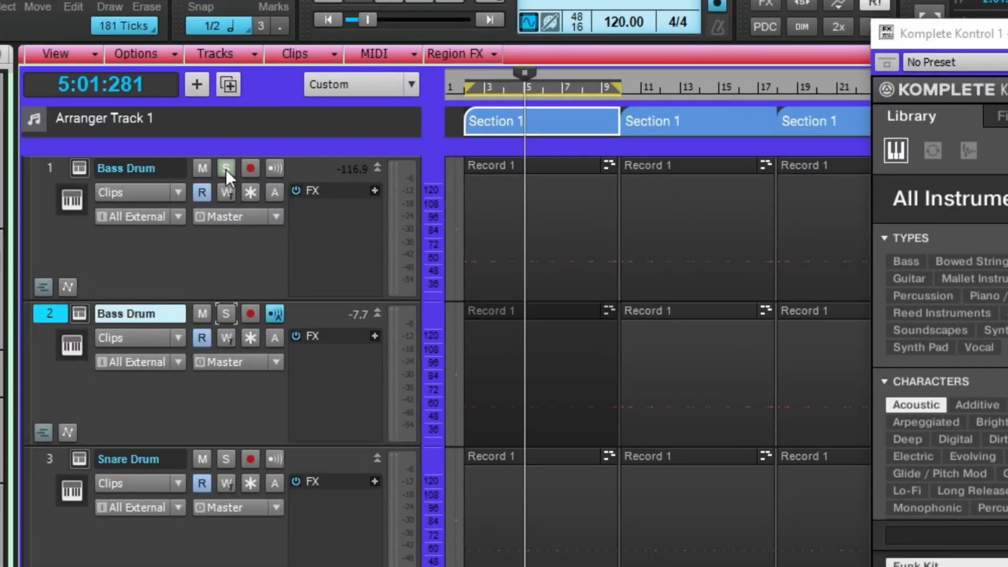
left_click(338, 21)
left_click(74, 171)
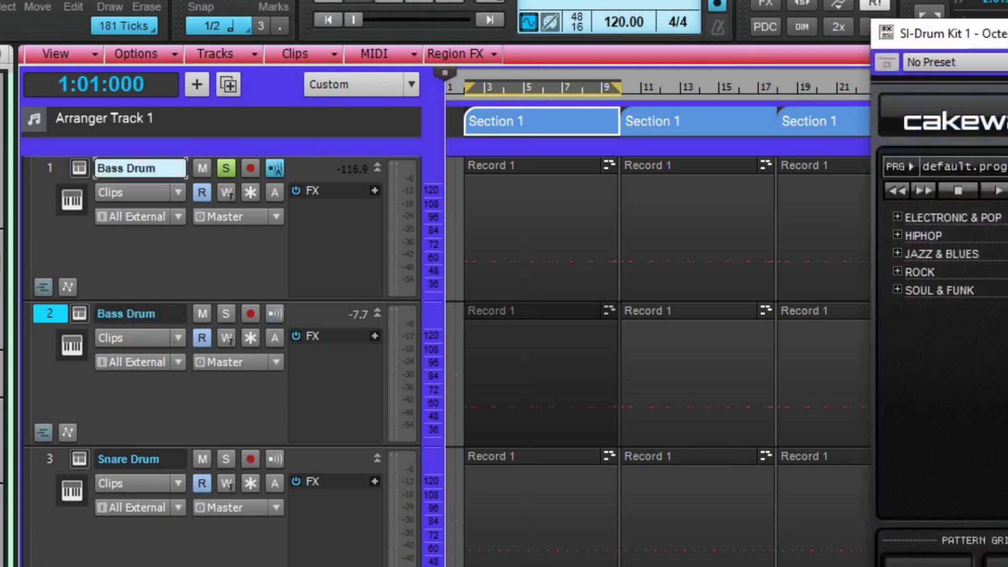
left_click(55, 331)
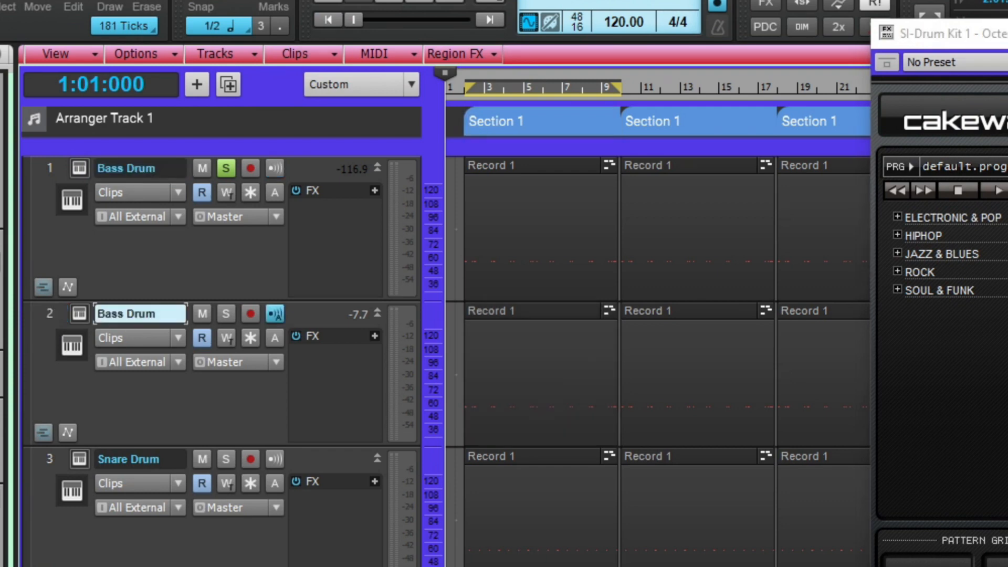
left_click(44, 180)
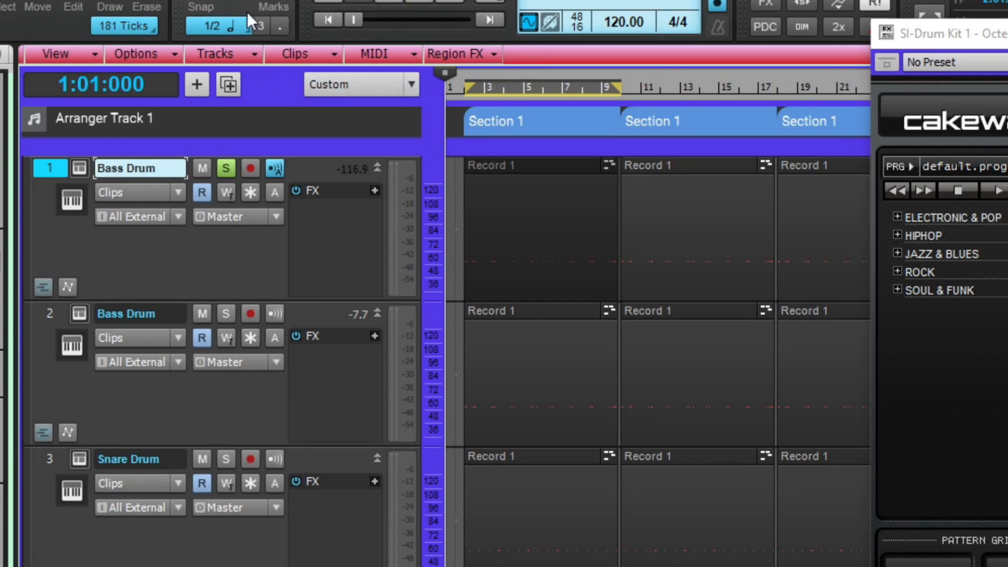
left_click(312, 38)
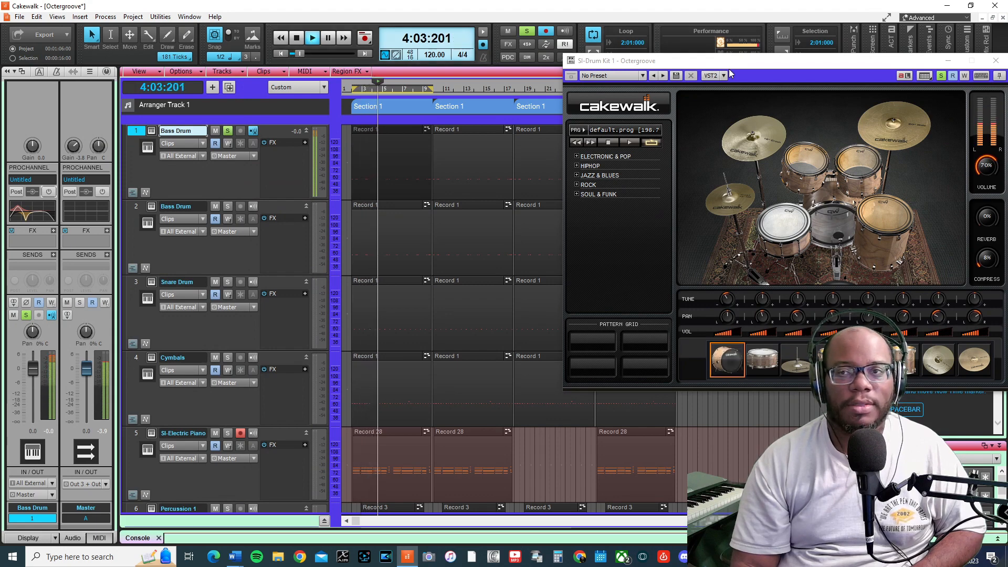
left_click_drag(728, 68, 700, 45)
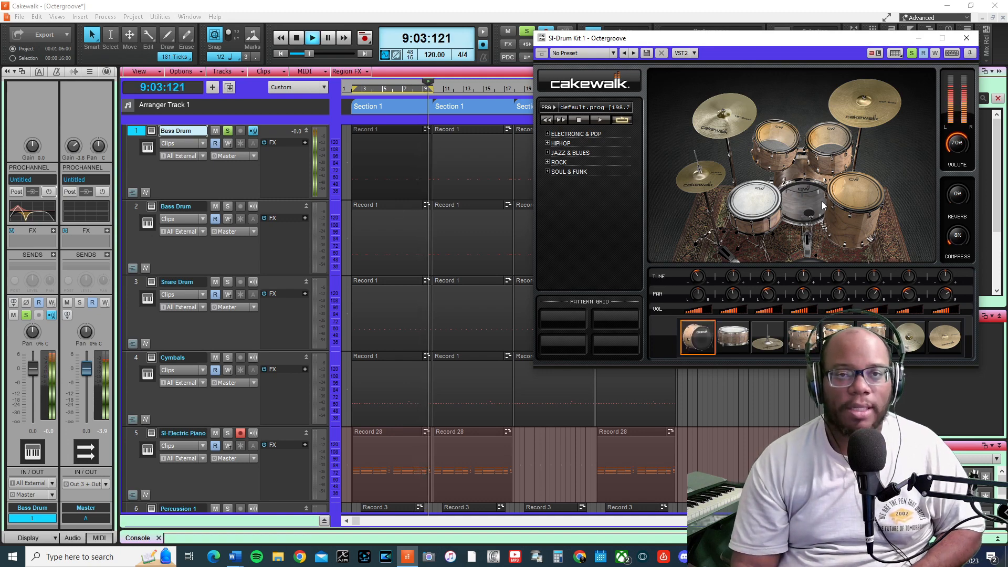
Step: Open the QuadCurve Equalizer in Bass Drum track 1's ProChannel, examine its curve during playback, and close it
left_click(49, 192)
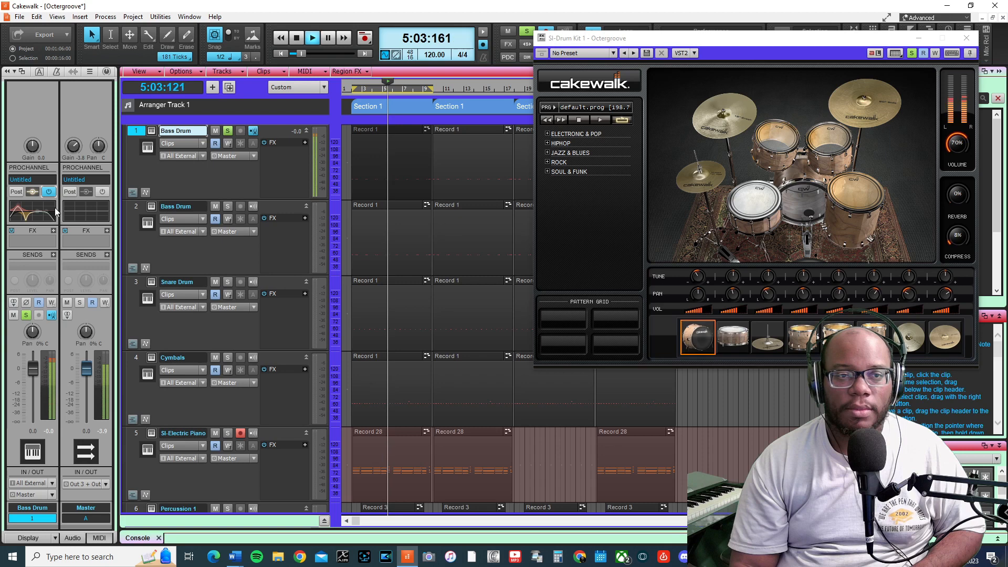
left_click(108, 74)
double_click(93, 174)
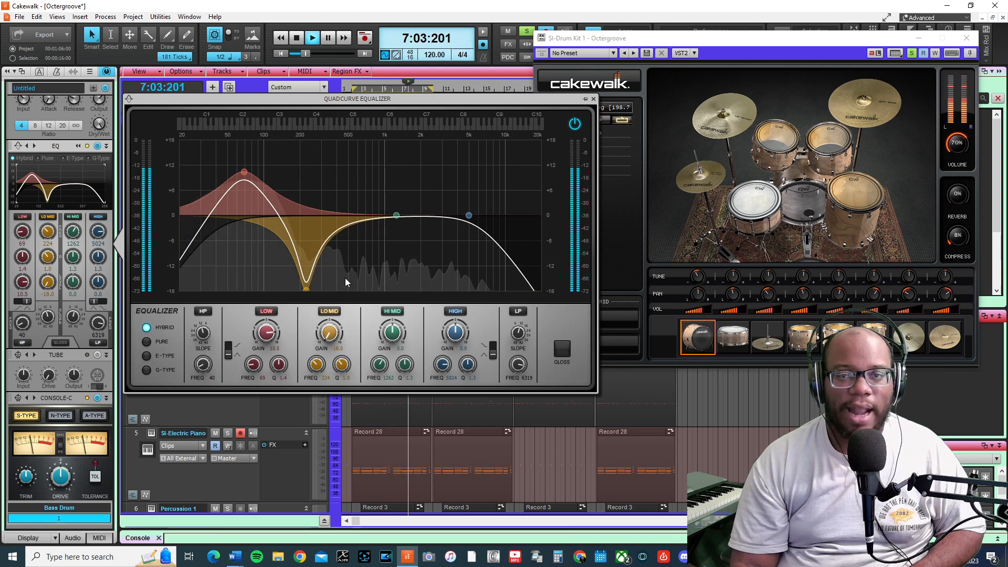
left_click(593, 98)
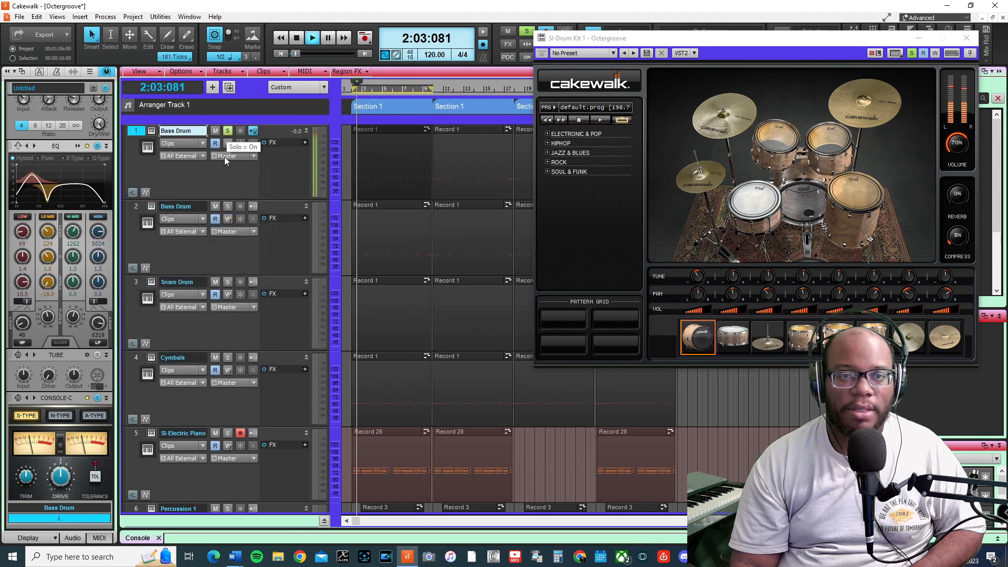
Step: Solo Bass Drum track 2 together with track 1 and lower track 2's volume fader to -6.7
left_click(228, 206)
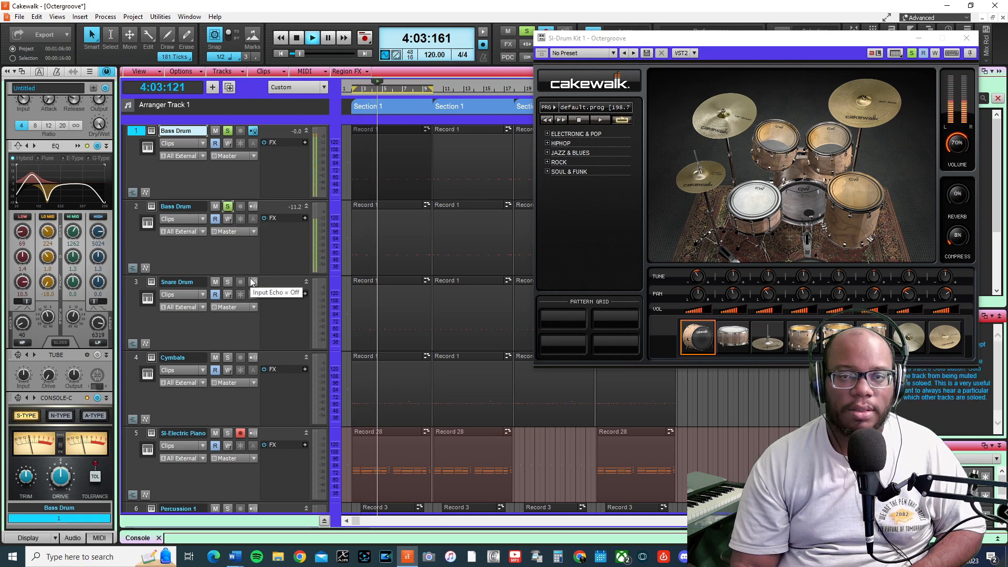
left_click(138, 207)
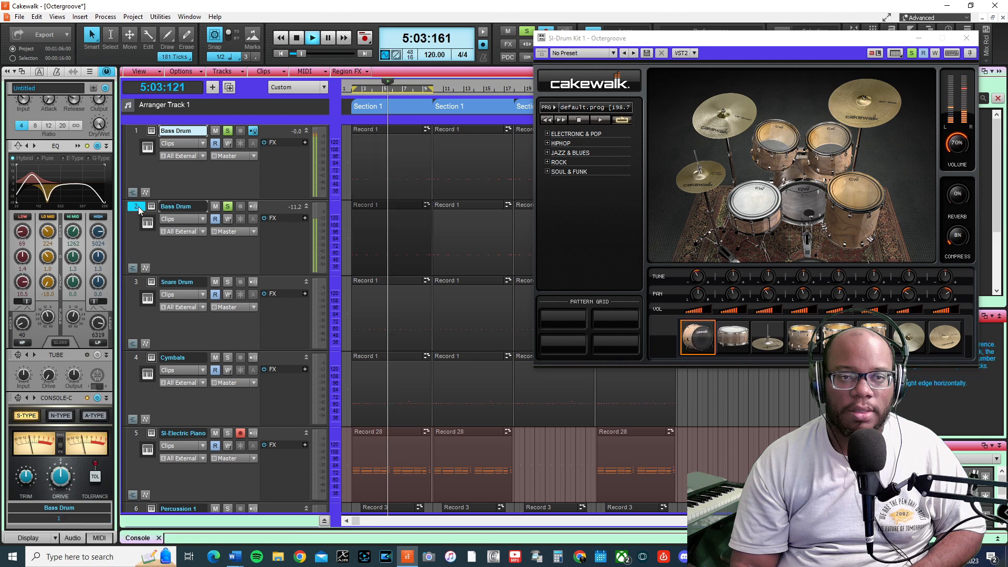
left_click(107, 71)
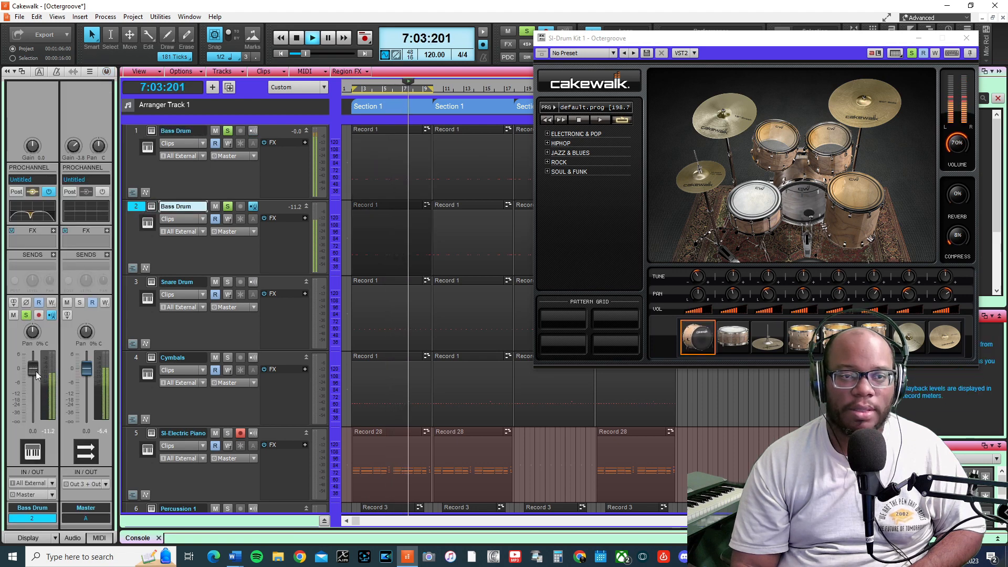
left_click_drag(33, 370, 33, 389)
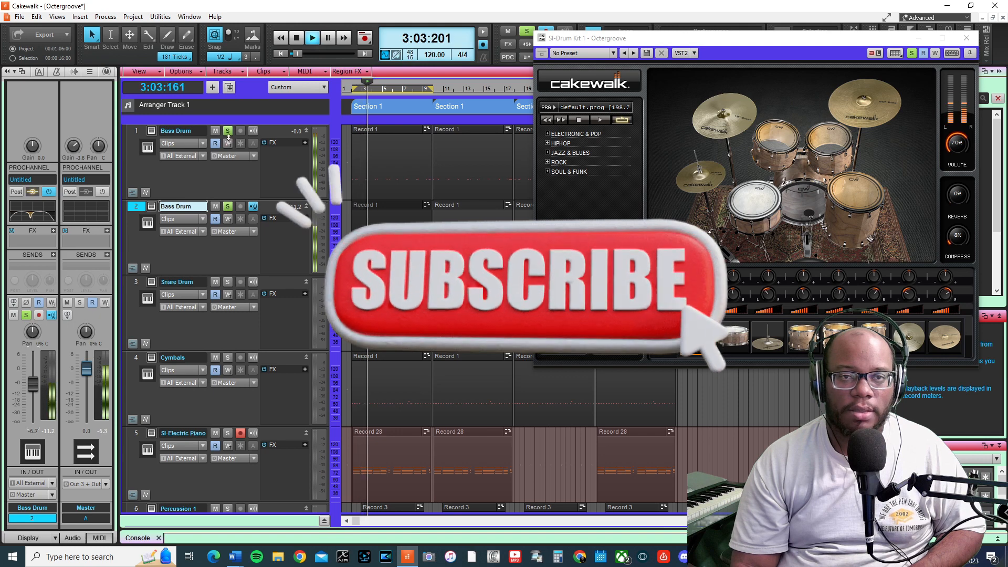
Step: Compare the layered bass drums with track 1 alone by toggling solo during playback, and stop playback
left_click(228, 206)
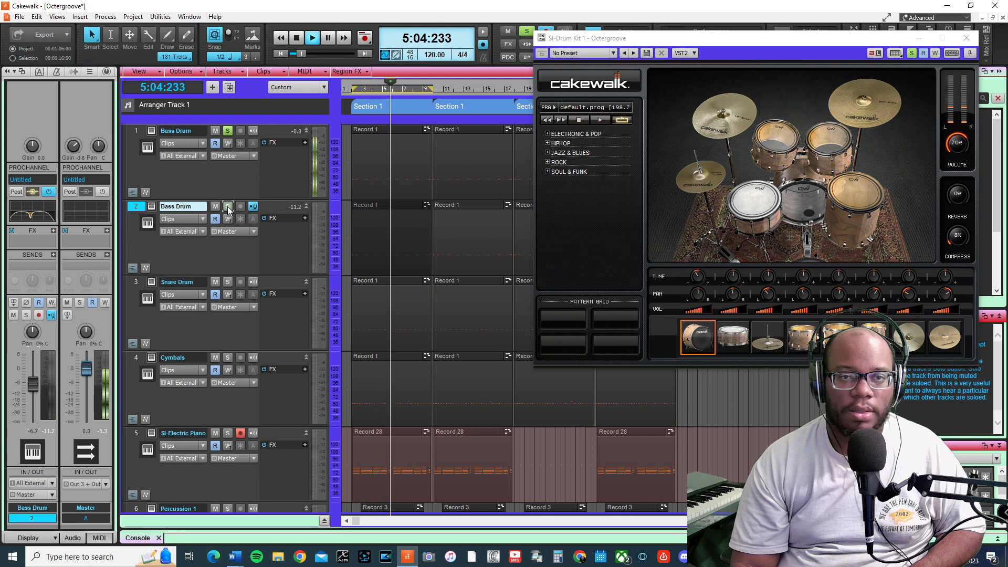
left_click(229, 133)
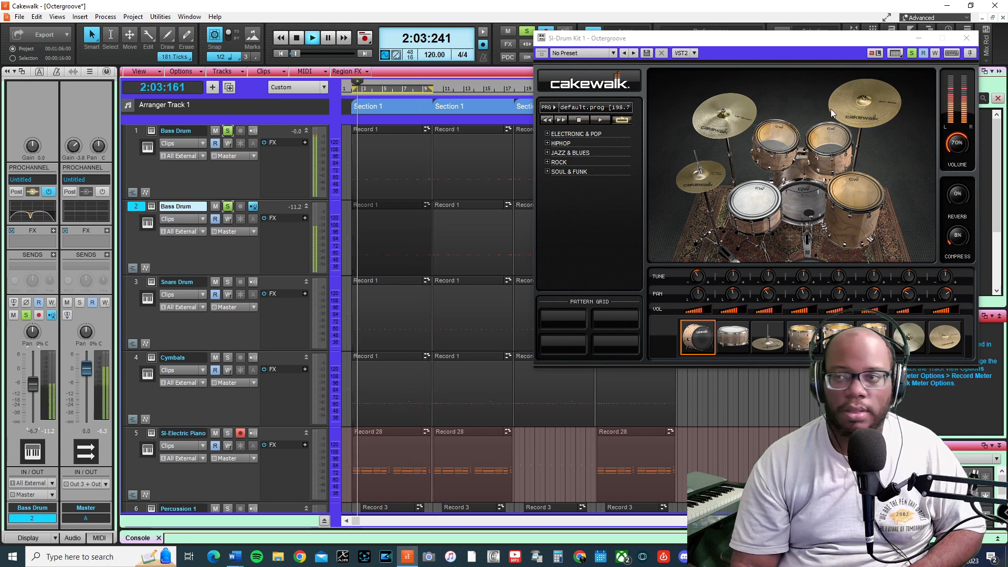
key("space")
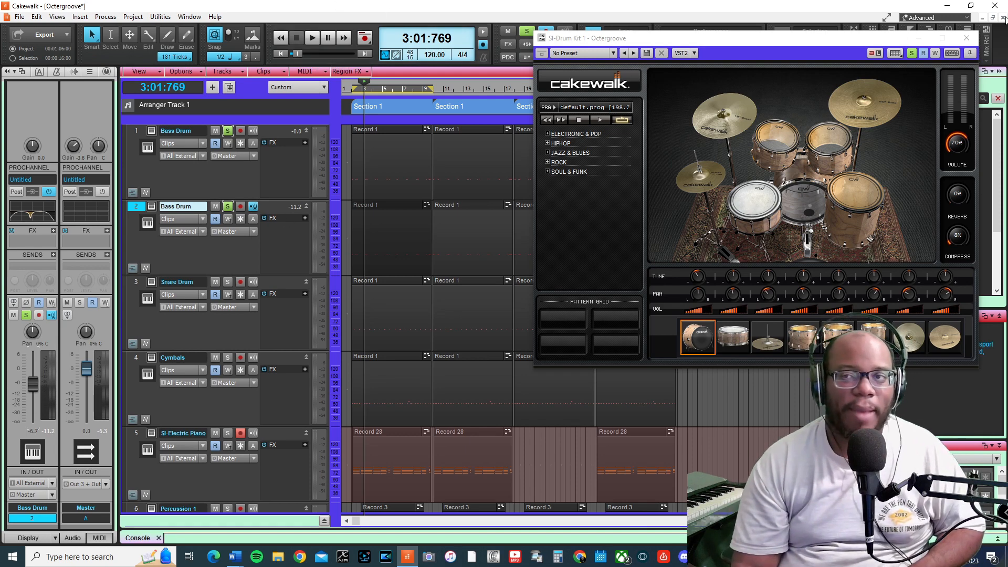
Step: Close the SI-Drum Kit window, return to the project start, and disarm recording on the SI-Electric Piano track
left_click(966, 38)
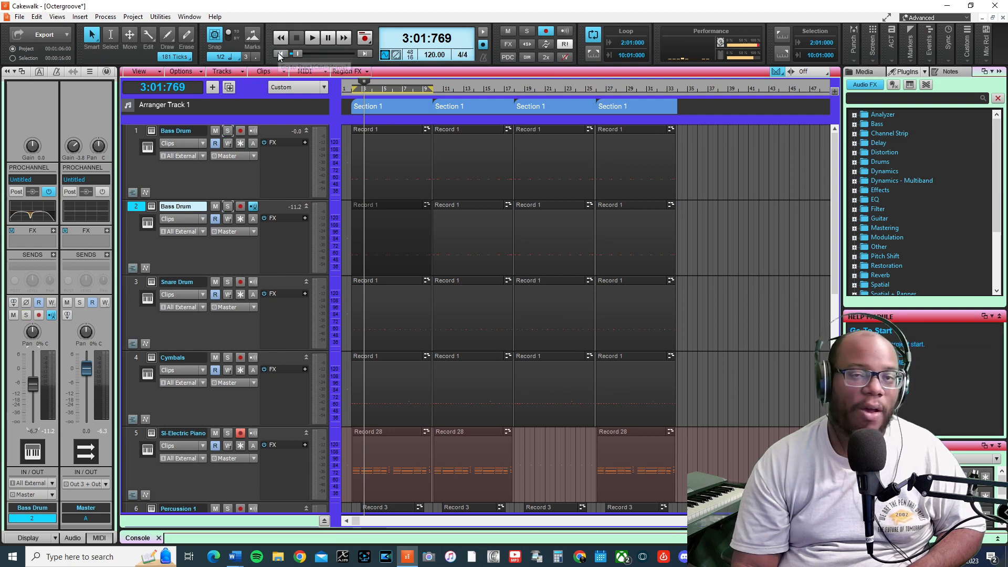
left_click(279, 53)
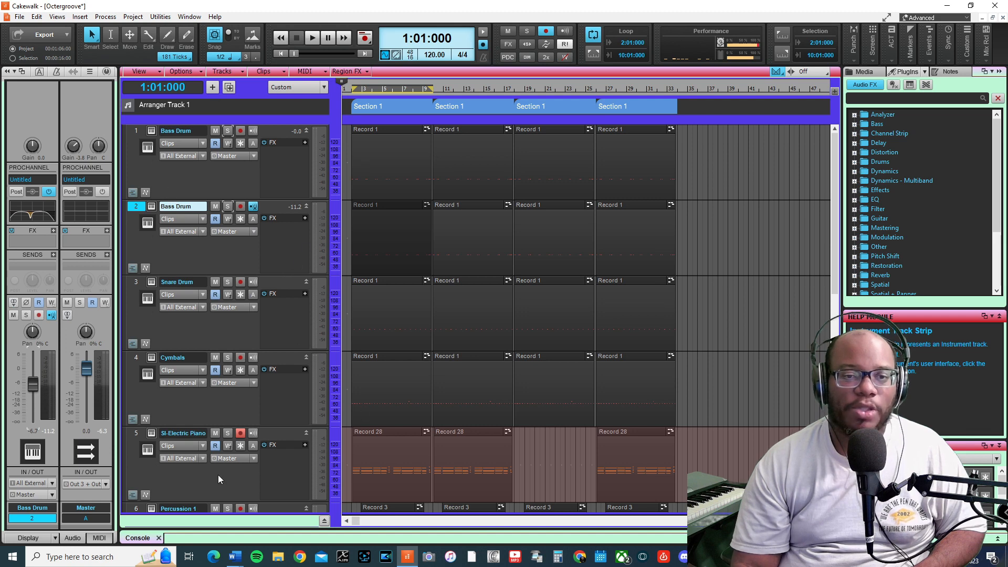
left_click(241, 433)
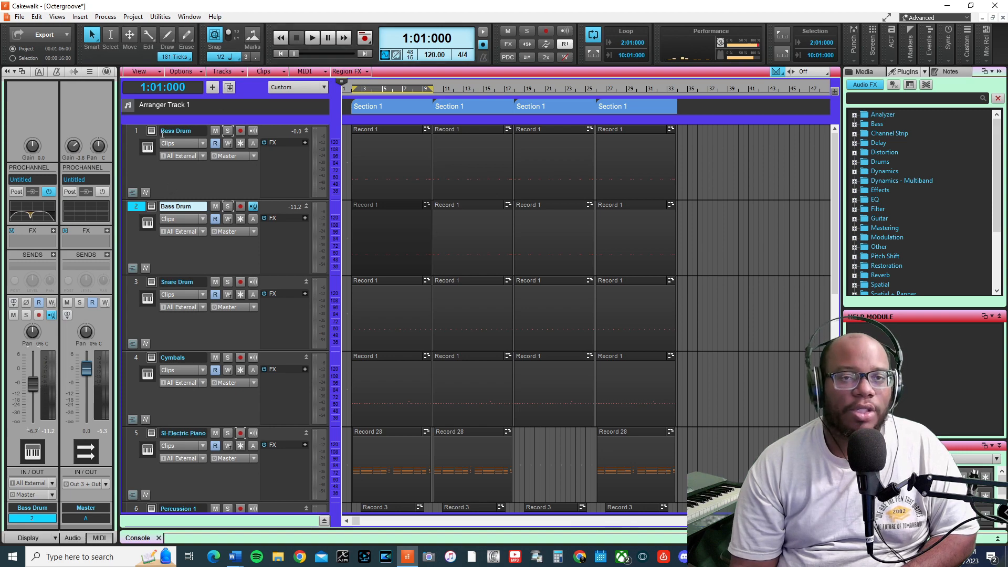
Step: Minimize all nine track strips, from the first Bass Drum track down to Track 9
scroll(250, 257, "down", 3)
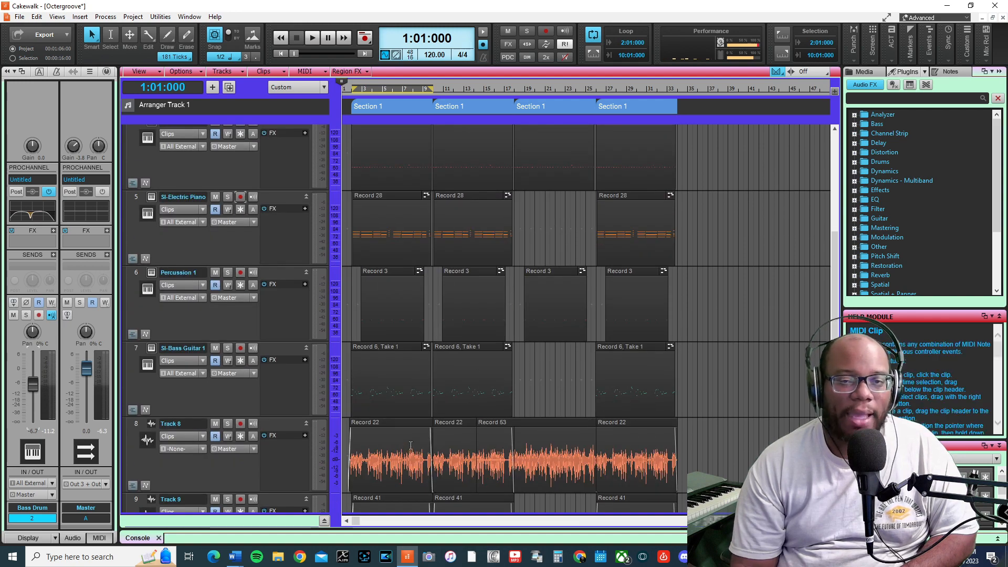
scroll(333, 344, "down", 1)
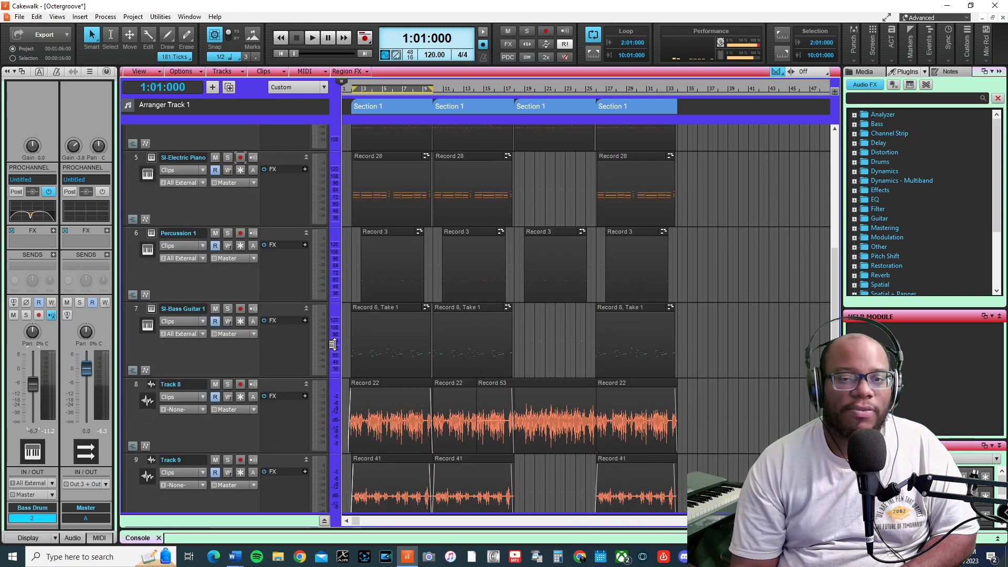
scroll(347, 341, "up", 7)
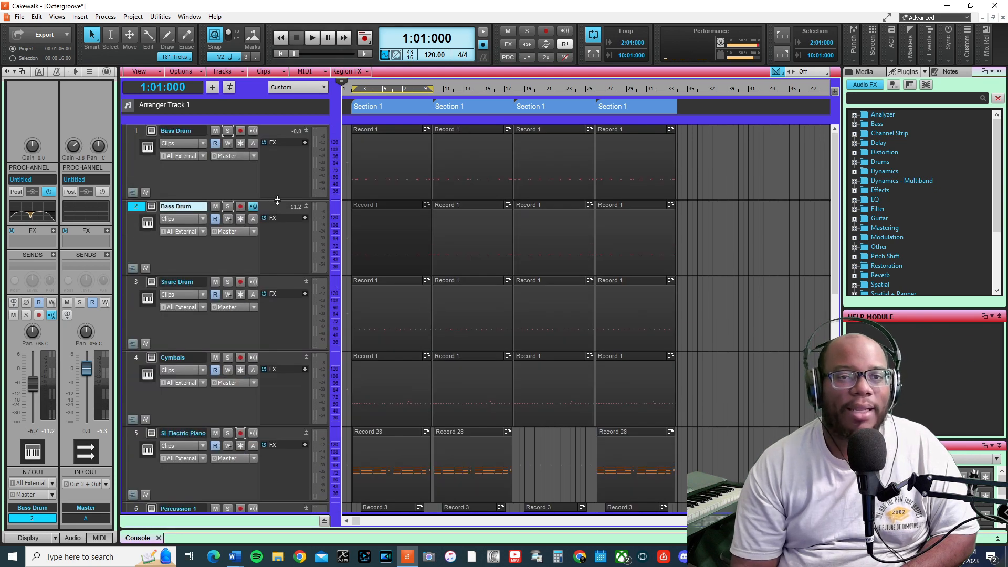
left_click(305, 130)
left_click(306, 144)
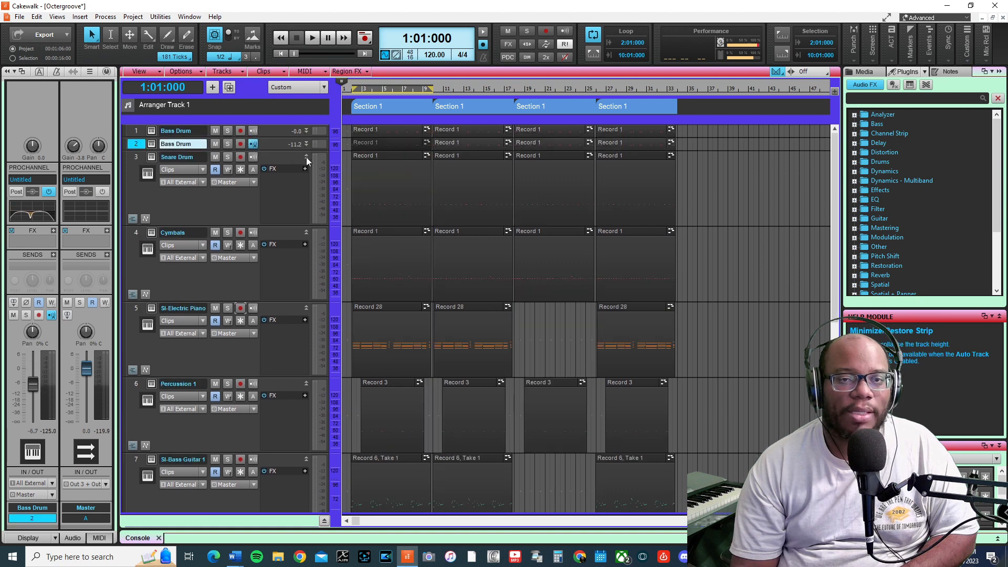
left_click(307, 158)
left_click(307, 170)
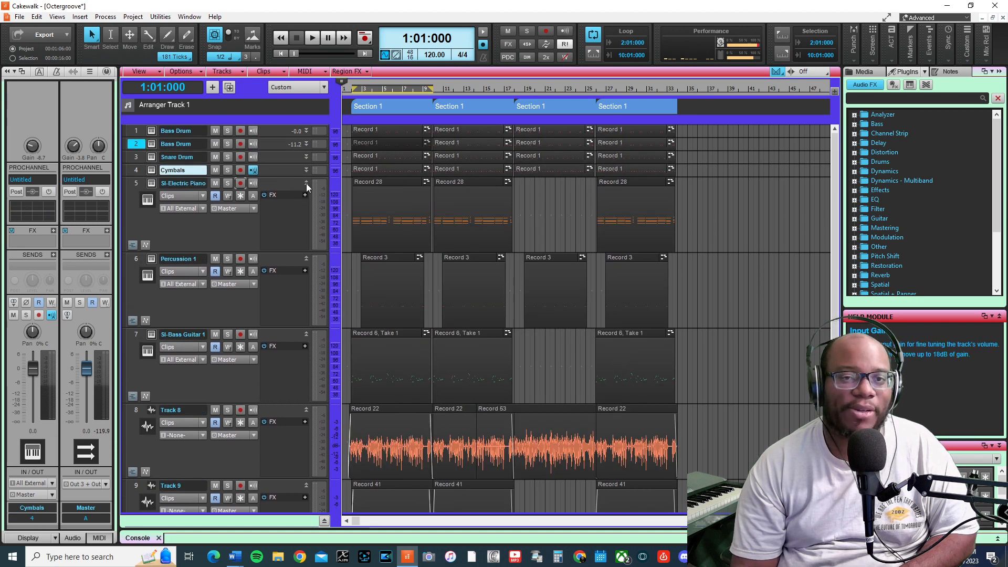
left_click(307, 183)
left_click(307, 197)
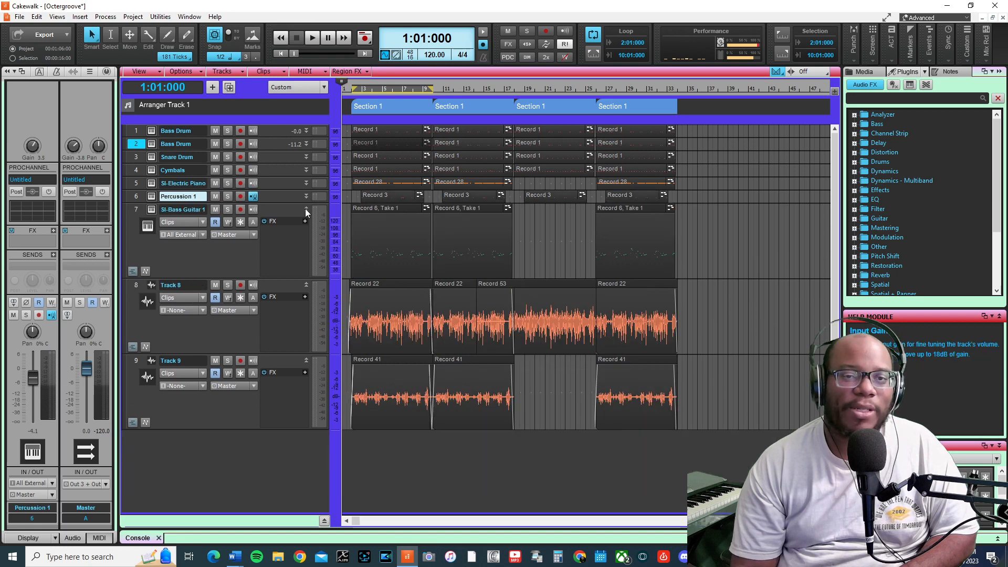
left_click(307, 210)
left_click(307, 222)
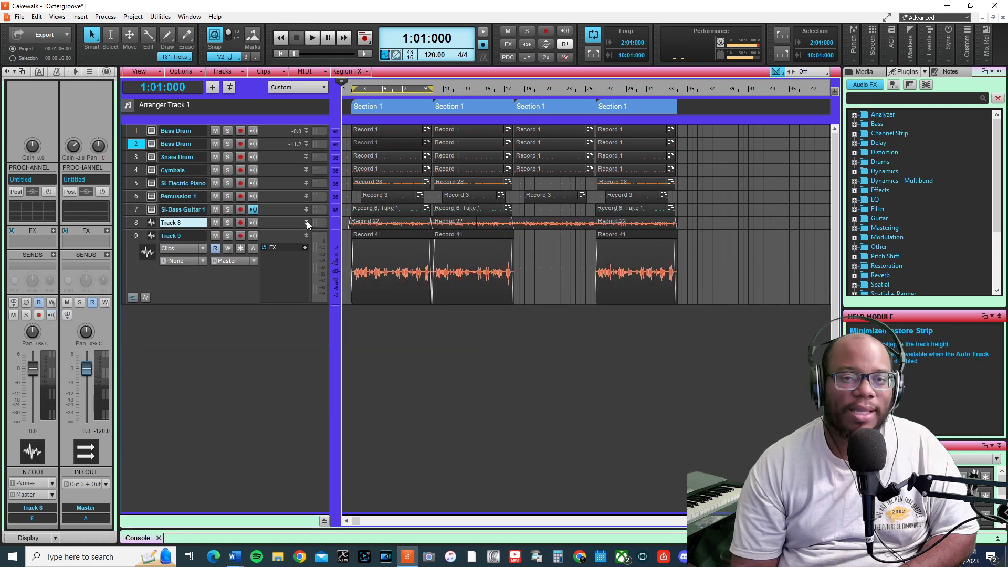
left_click(307, 235)
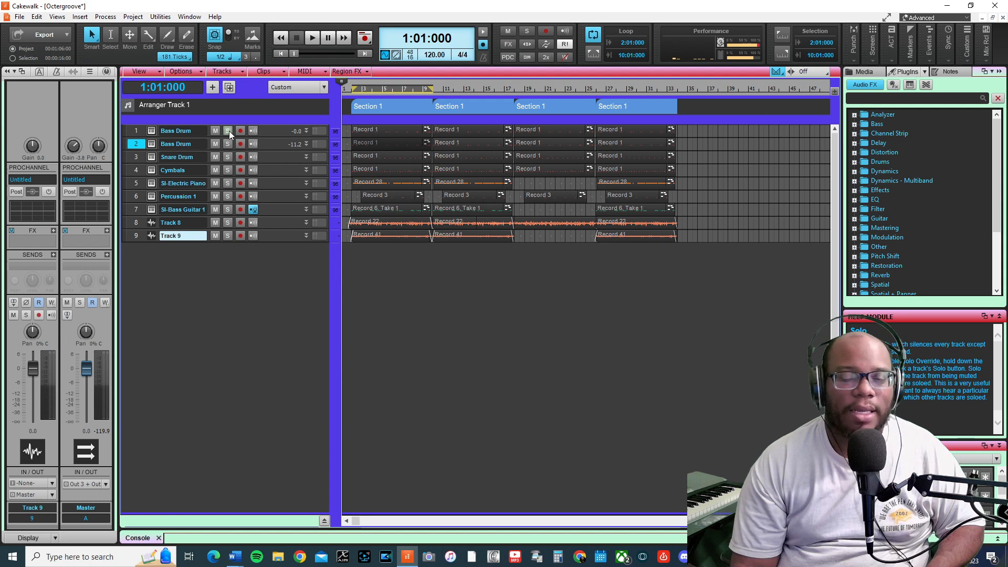
Step: Audition both Bass Drum tracks, Snare Drum and Cymbals soloed together, adding Percussion 1 to the solo during playback
left_click_drag(229, 130, 231, 168)
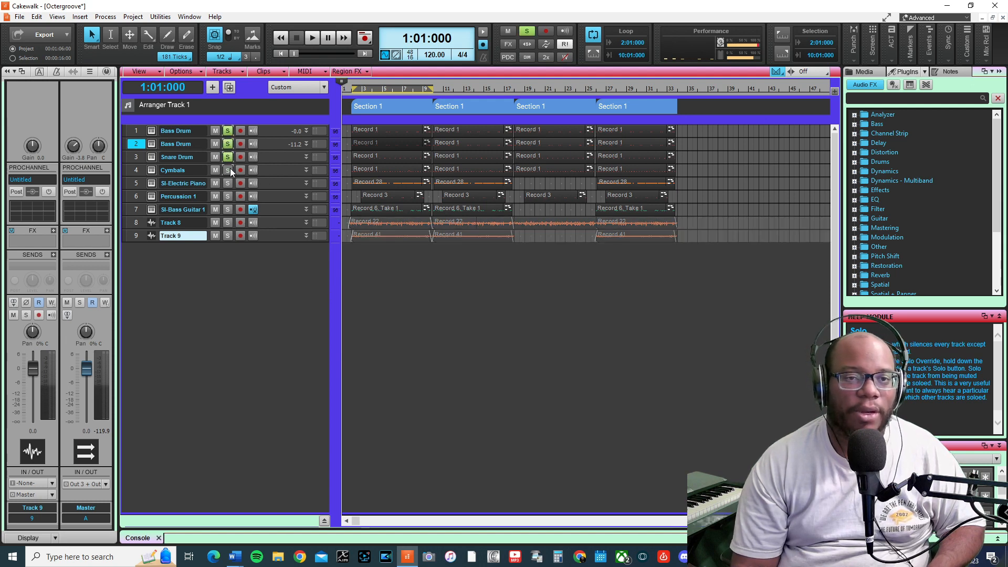
key("space")
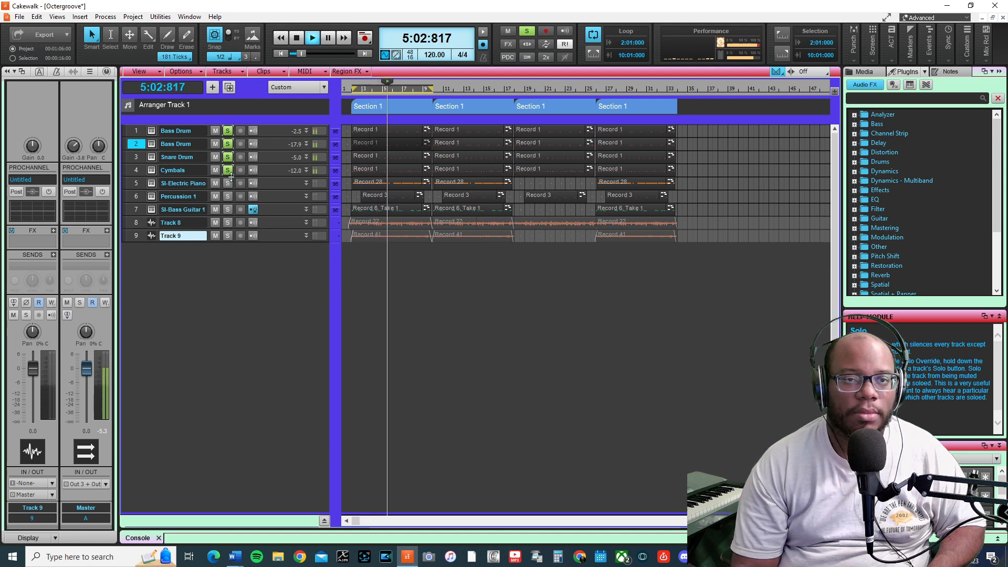
left_click(228, 197)
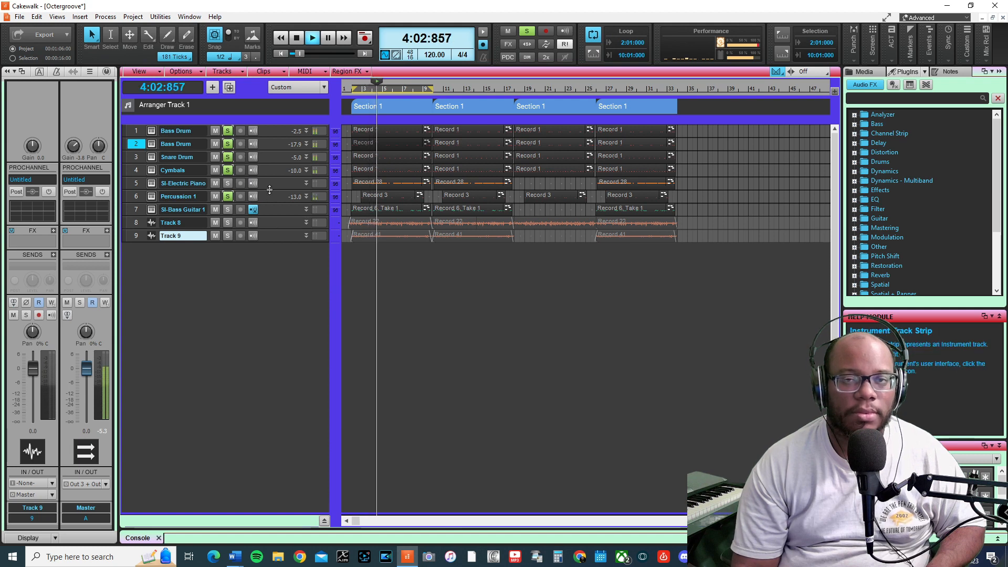
Step: Turn off looping and replay from near the start of the first Section 1 with SI-Electric Piano also soloed
left_click(592, 37)
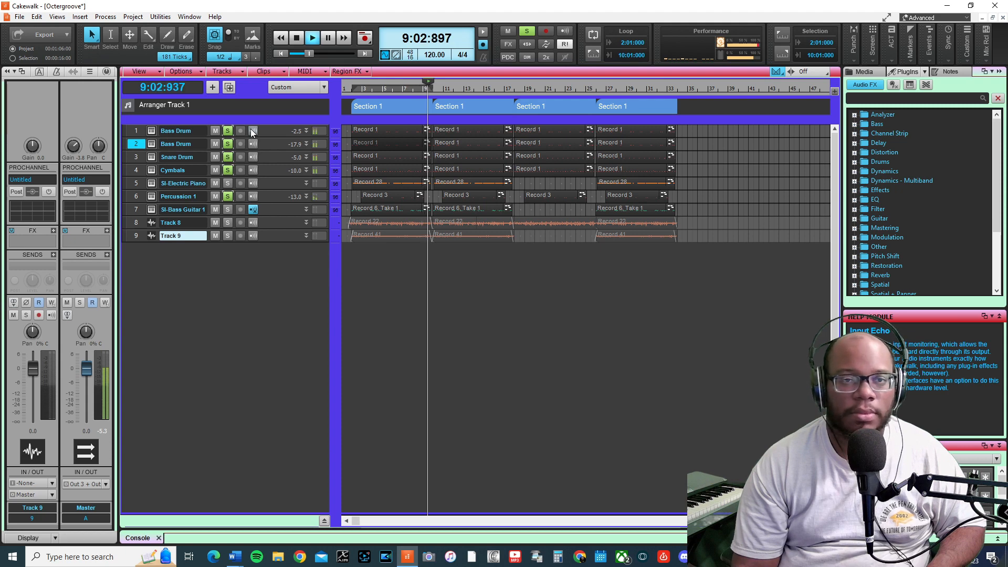
left_click(357, 89)
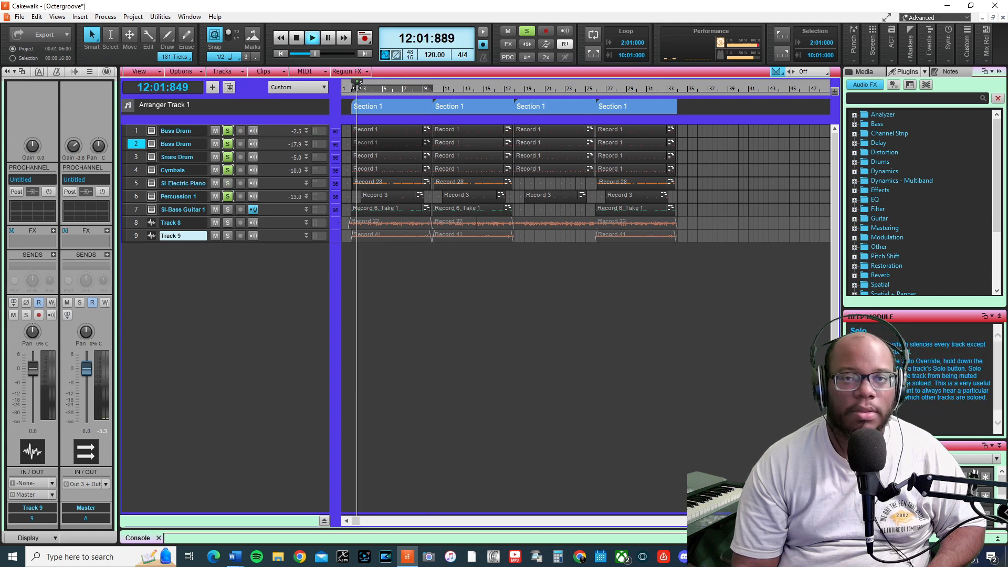
left_click(227, 184)
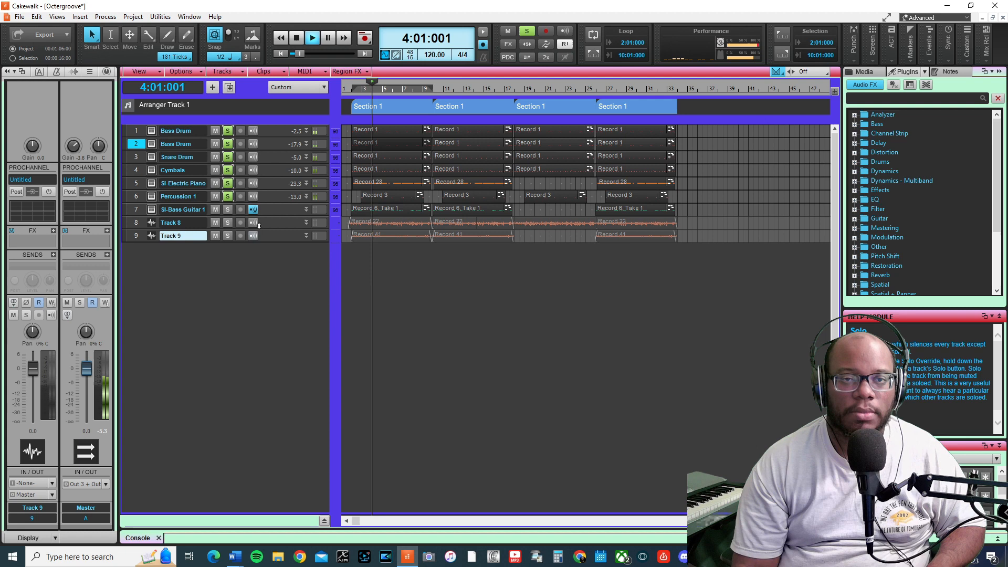
Step: Expand the Percussion 1 track strip while the soloed tracks play, and stop playback near the end of the first section
left_click(307, 196)
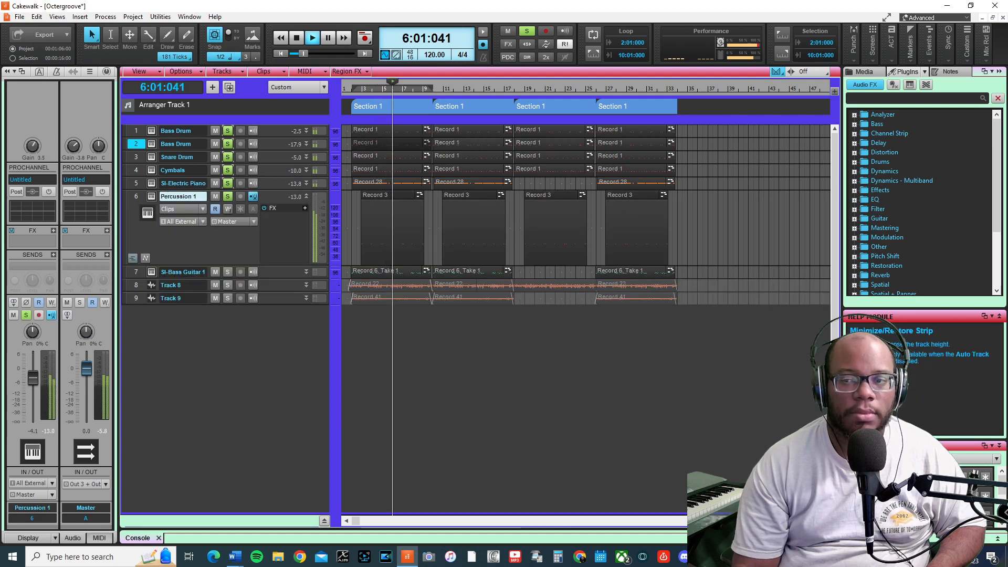
key("ctrl+Right")
key("ctrl+Right")
key("ctrl+Right")
key("ctrl+Right")
key("ctrl+Right")
key("ctrl+Right")
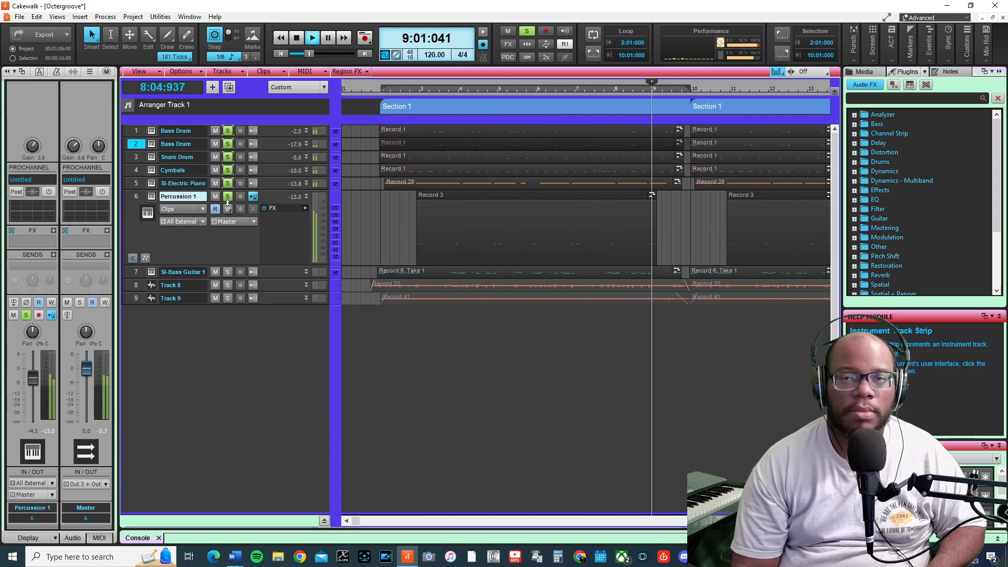
key("space")
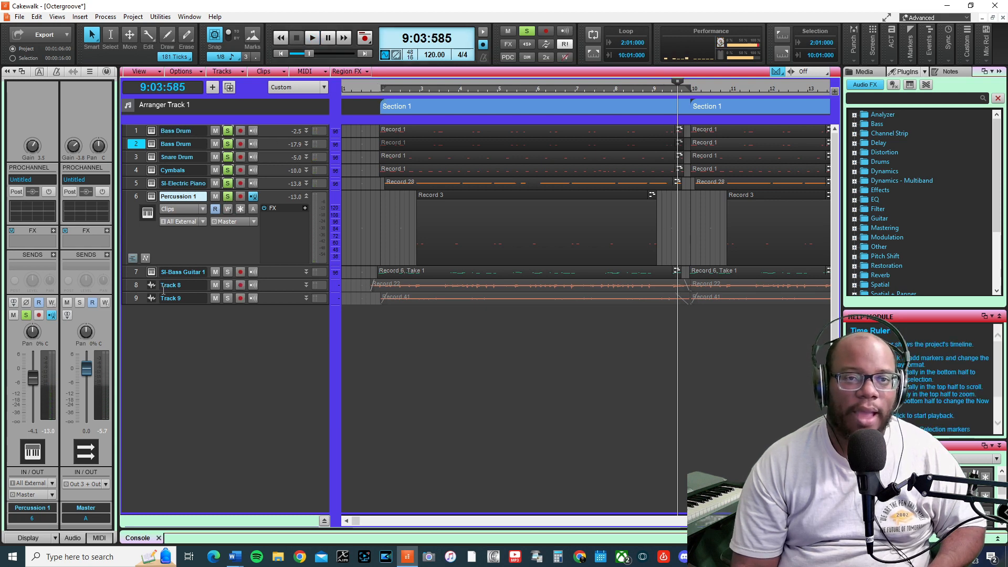
Step: Add SI-Bass Guitar 1 to the solo, play the first section from its start with that track's strip expanded, and stop playback
left_click(227, 271)
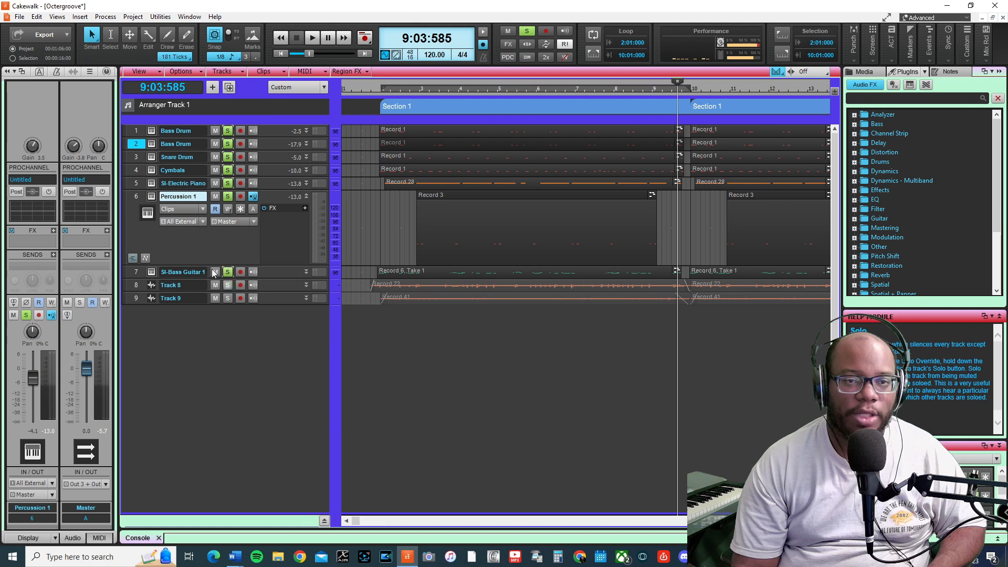
left_click(381, 87)
key("space")
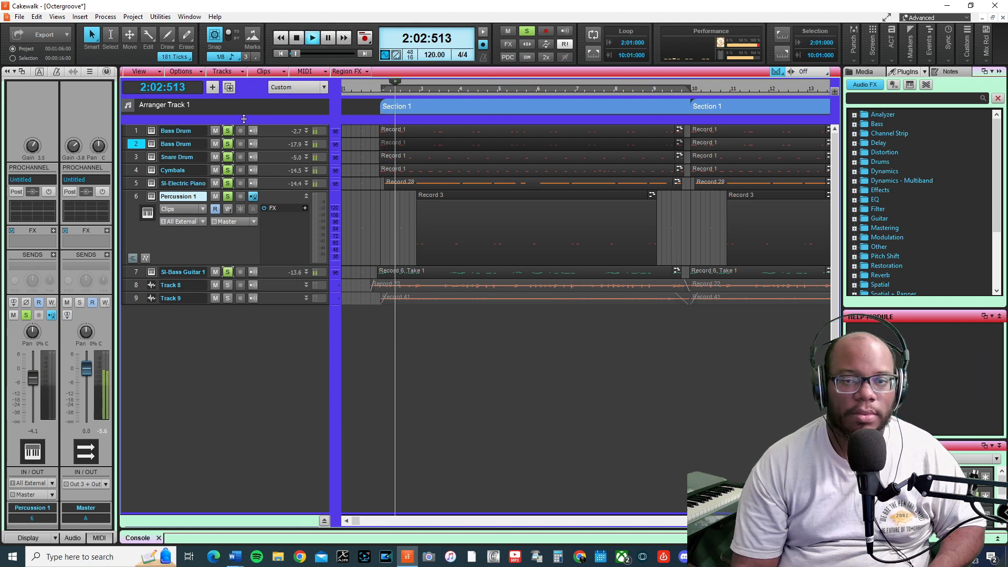
left_click(306, 272)
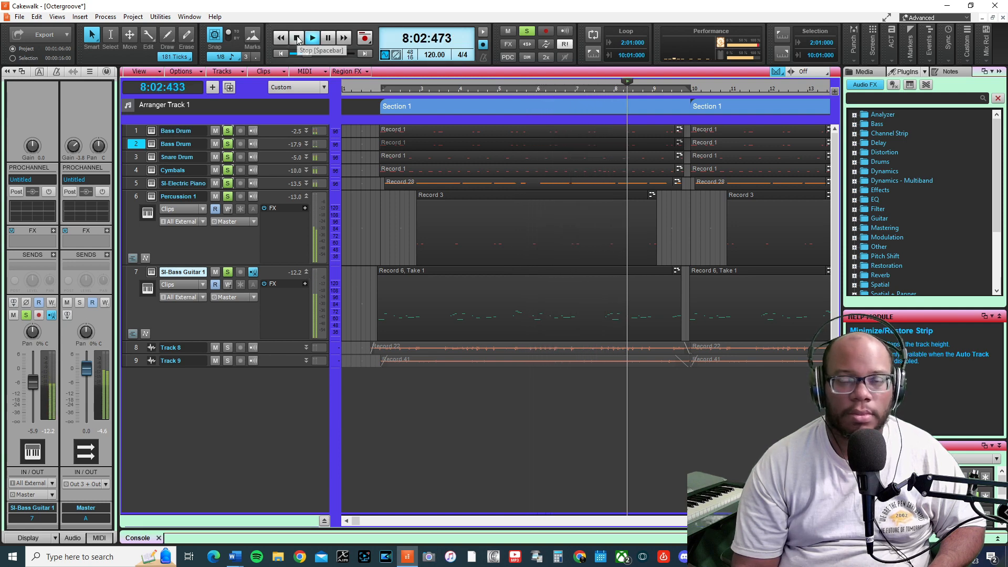
key("space")
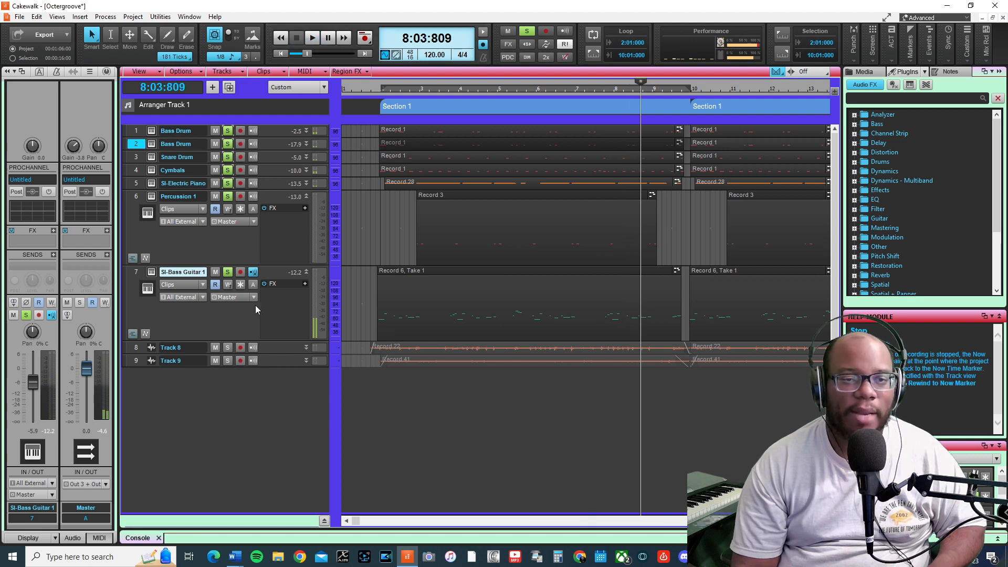
Step: Clear all solos, expand Track 8, and audition it alone from 1:04:480 through the end of the first section
left_click(529, 33)
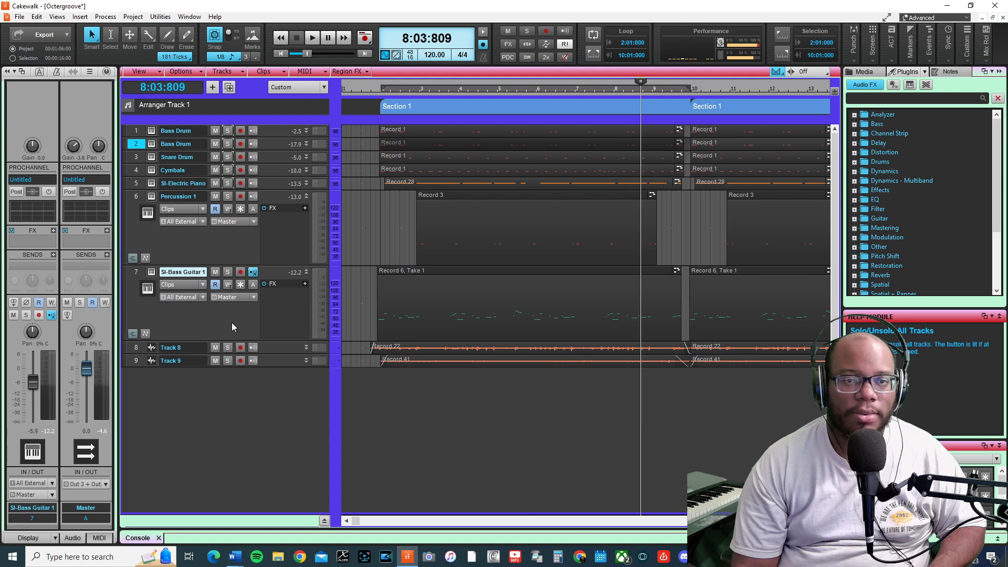
left_click(306, 348)
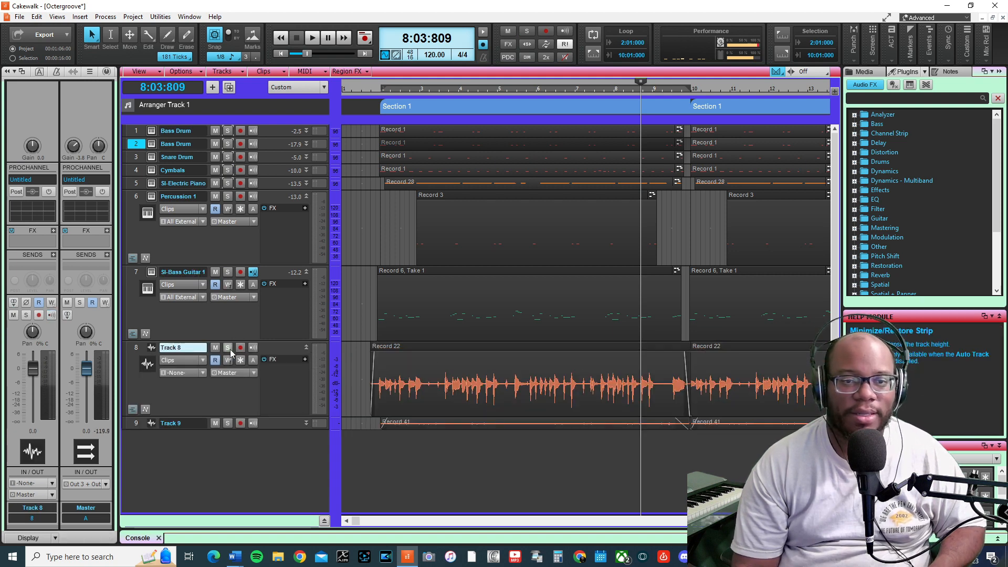
left_click(228, 349)
left_click(390, 95)
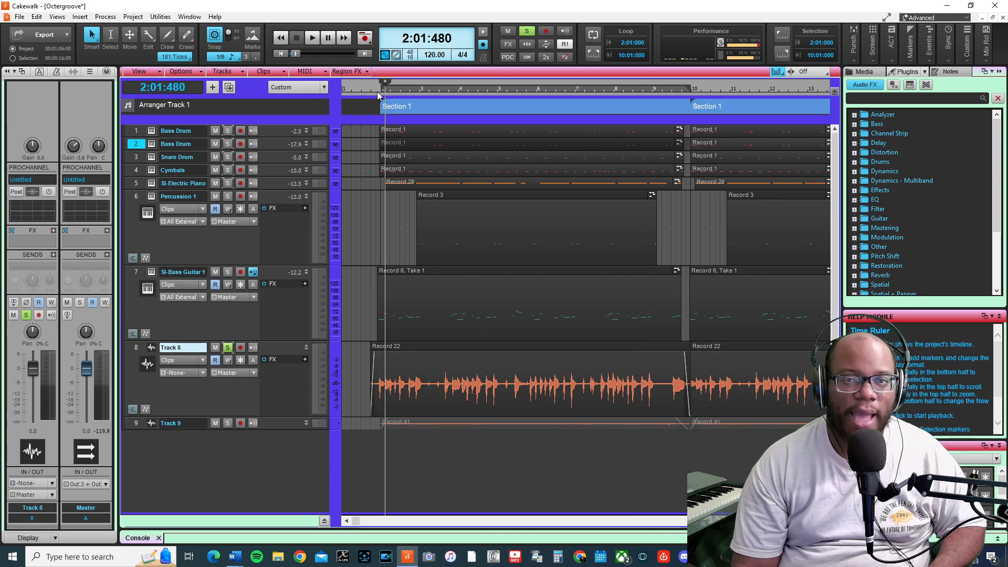
left_click(377, 94)
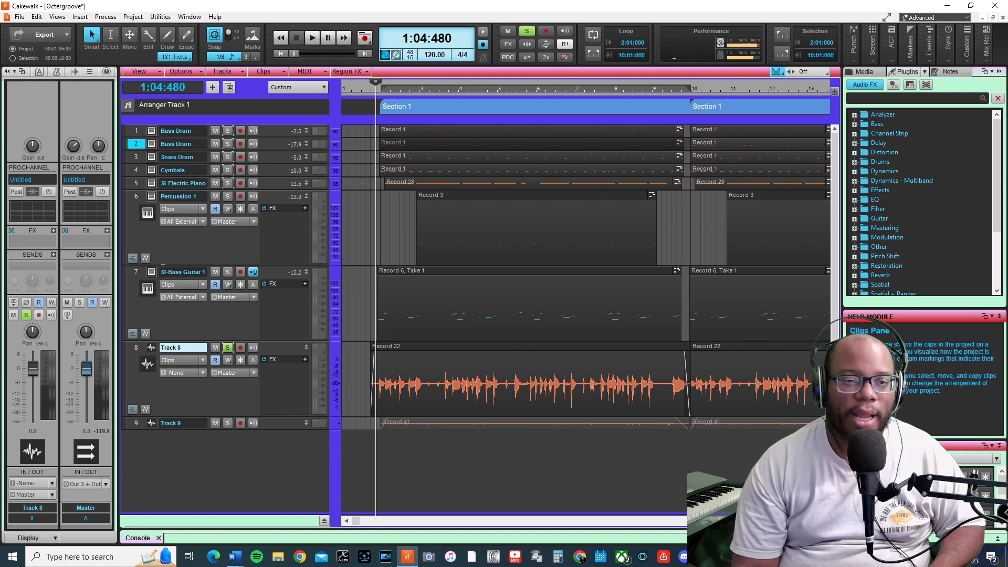
key("space")
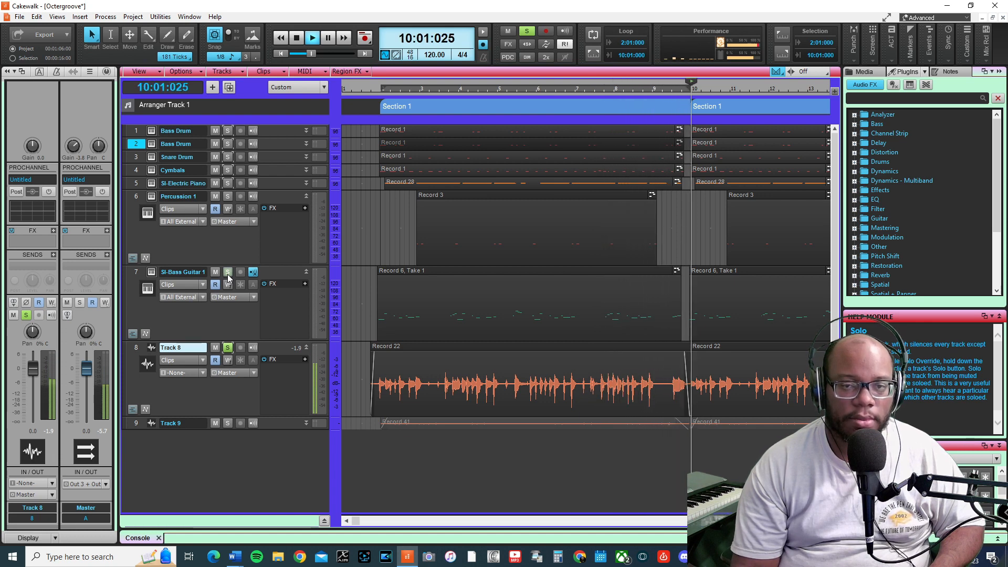
key("space")
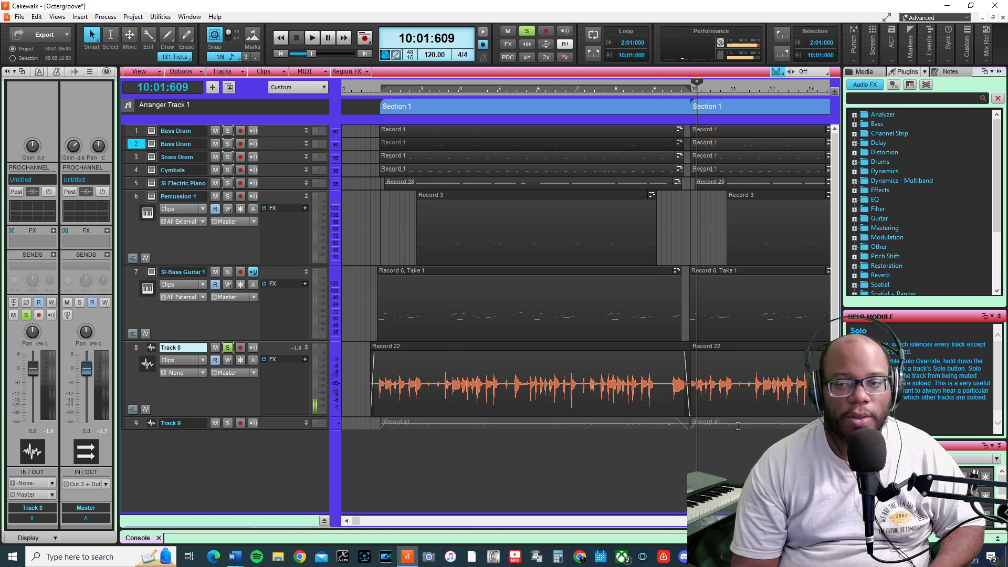
Step: Select Track 8's first Record 22 clip and examine its join with the following clip
left_click(677, 347)
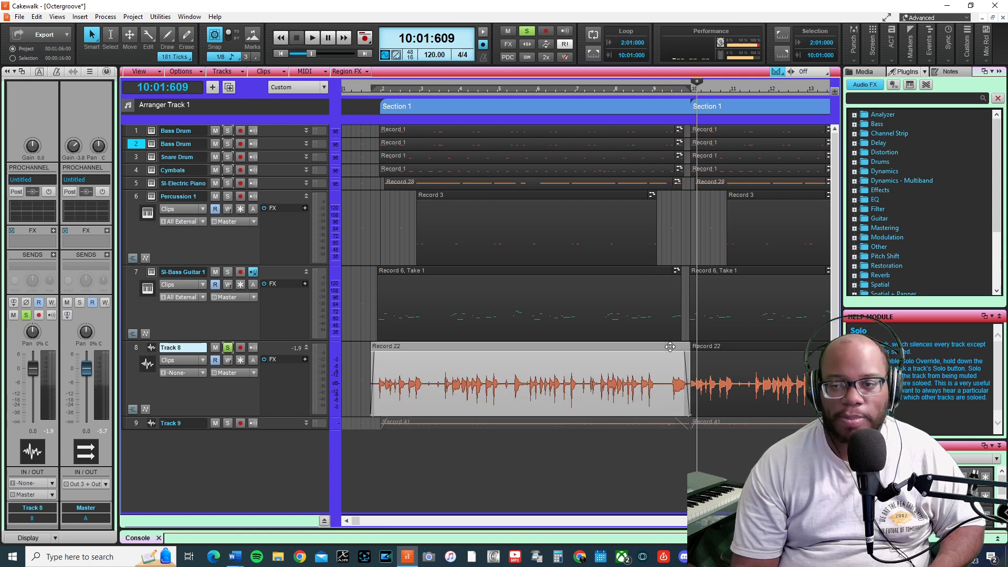
left_click_drag(692, 345, 696, 345)
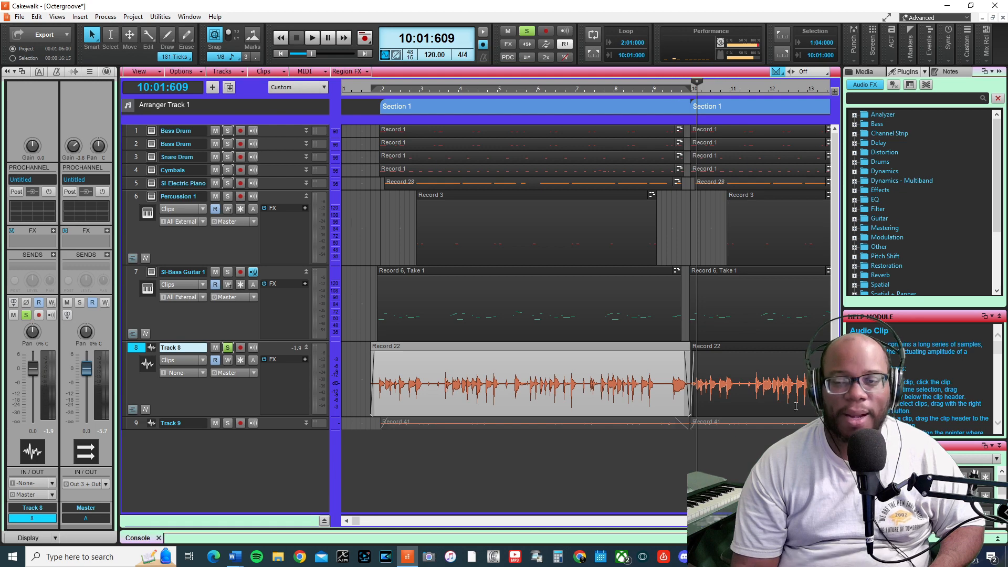
key("ctrl+Right")
key("ctrl+Right")
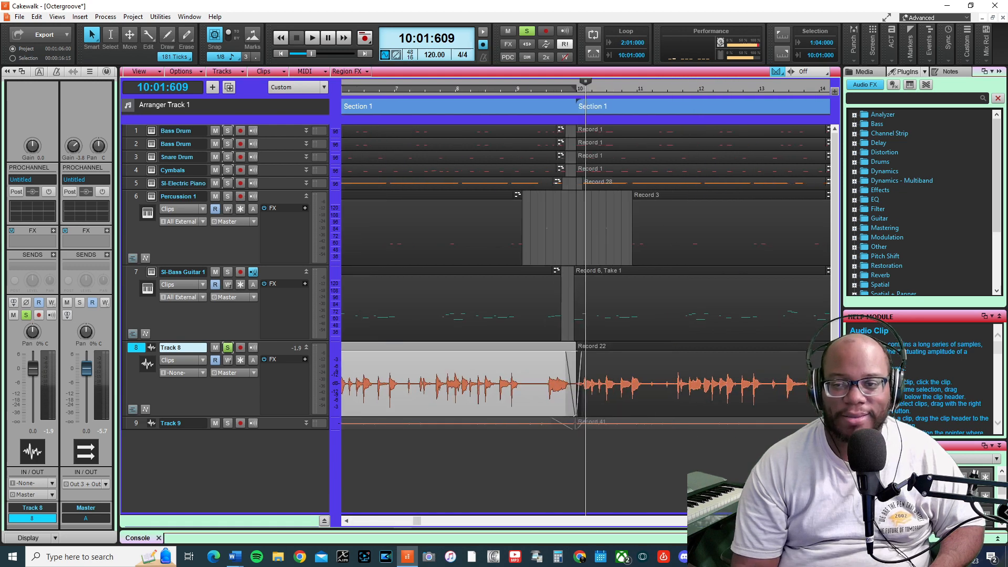
key("ctrl+Left")
key("ctrl+Left")
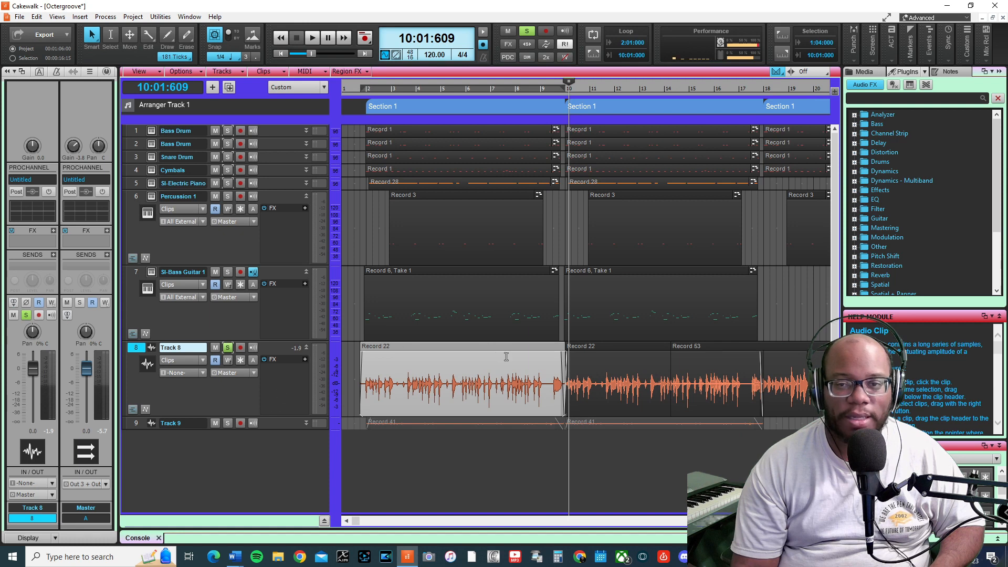
Step: Unsolo Track 8, mute Track 9, and play the remaining mix from before the first section, clearing the Track 8 selection
left_click(228, 348)
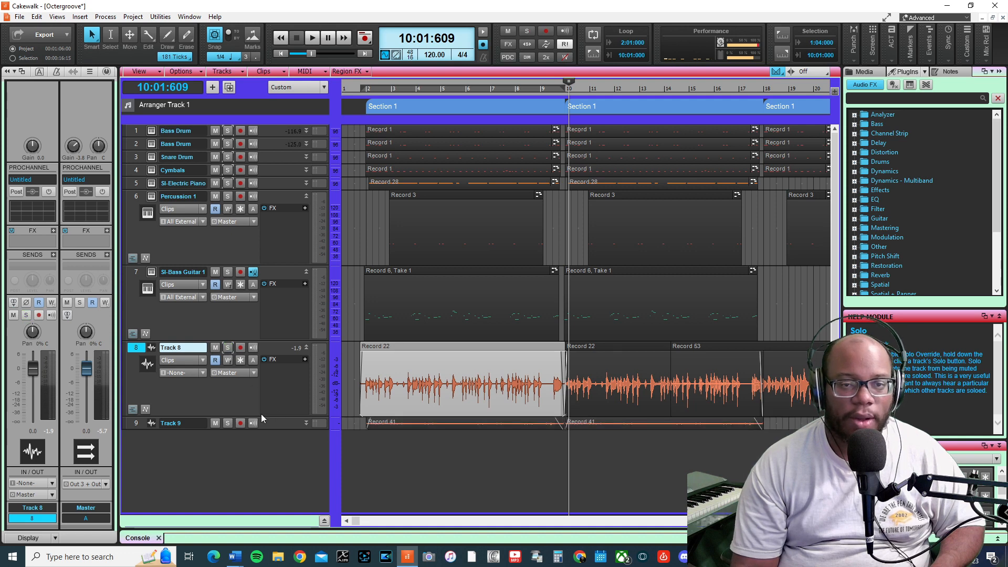
left_click(215, 424)
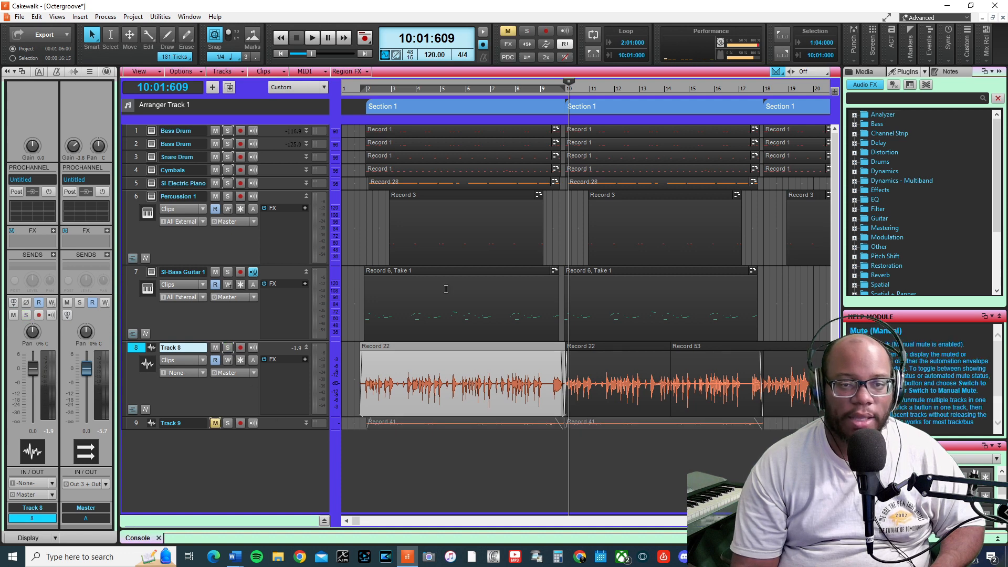
left_click(360, 90)
key("space")
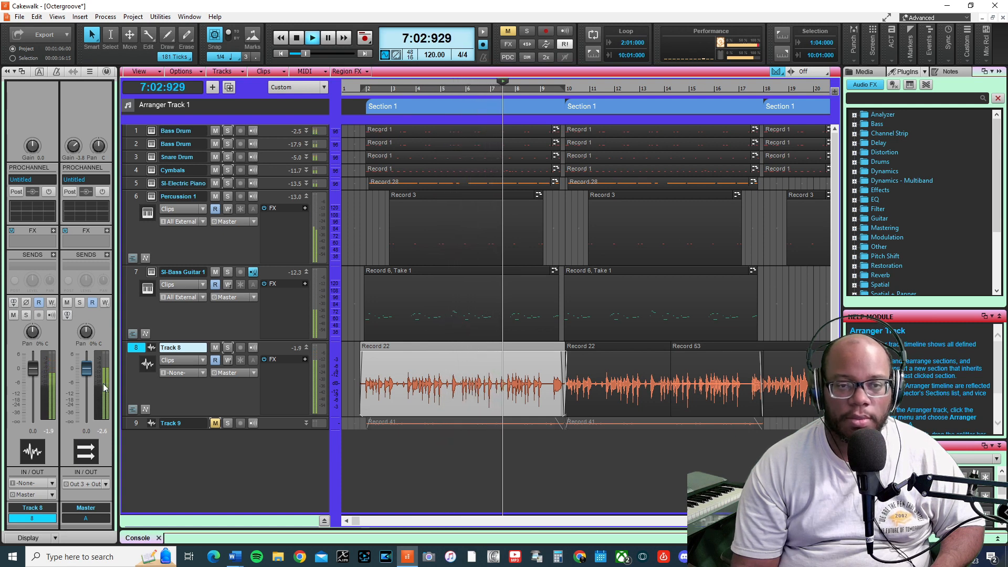
left_click(136, 348)
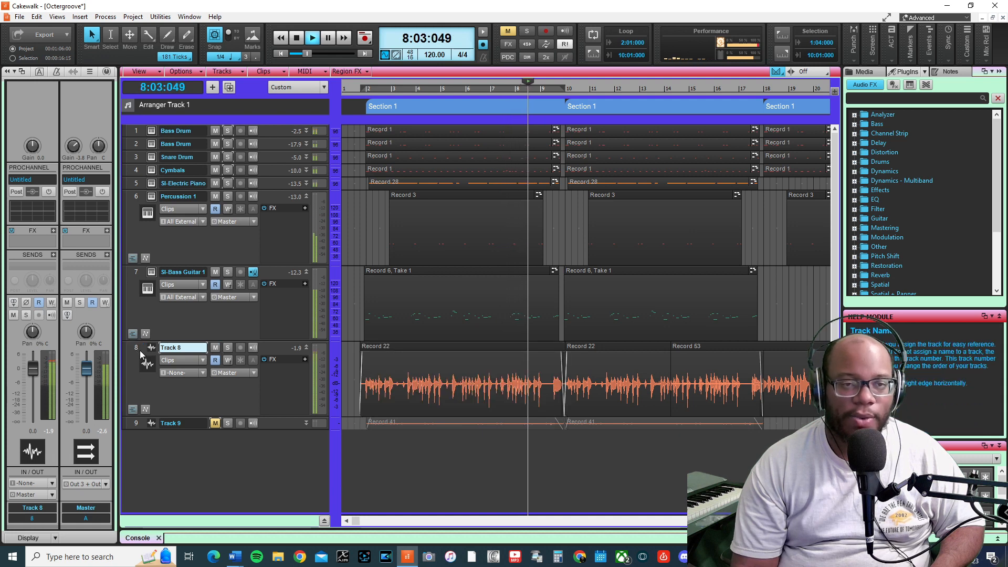
Step: Select SI-Bass Guitar 1 and Track 8 in turn during playback, and audition the mix without Track 9 into the fourth section
left_click(136, 347)
left_click(137, 273)
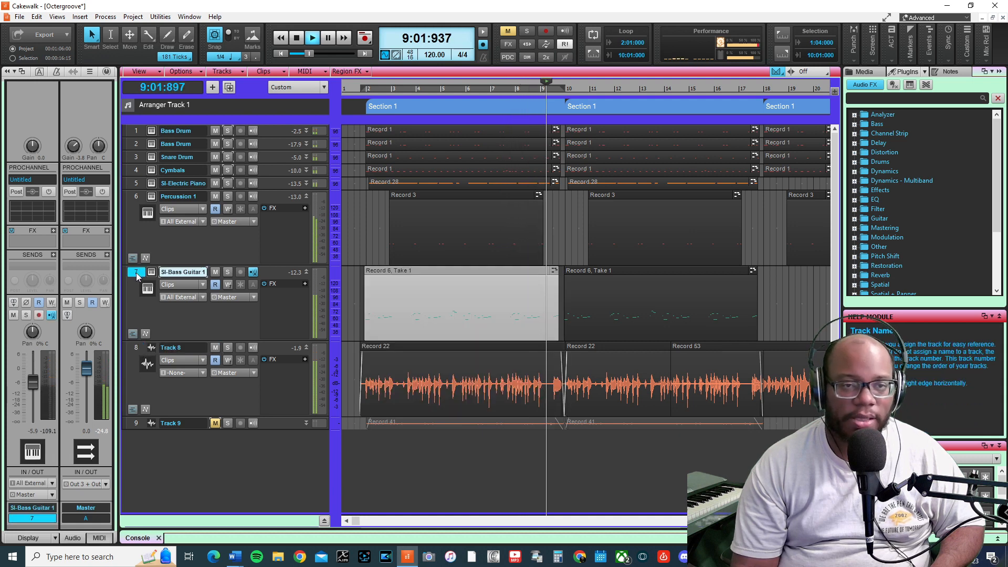
left_click(136, 347)
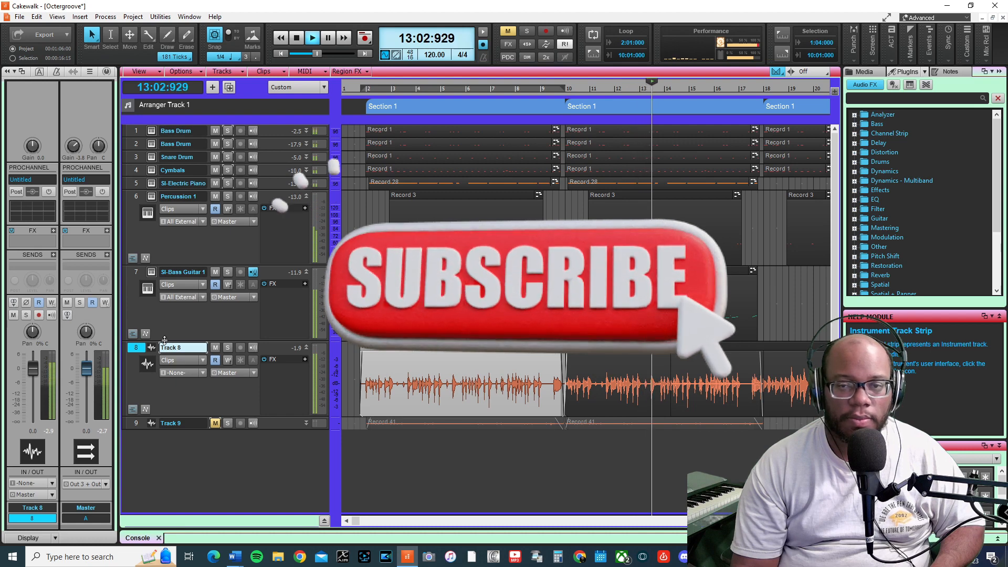
key("space")
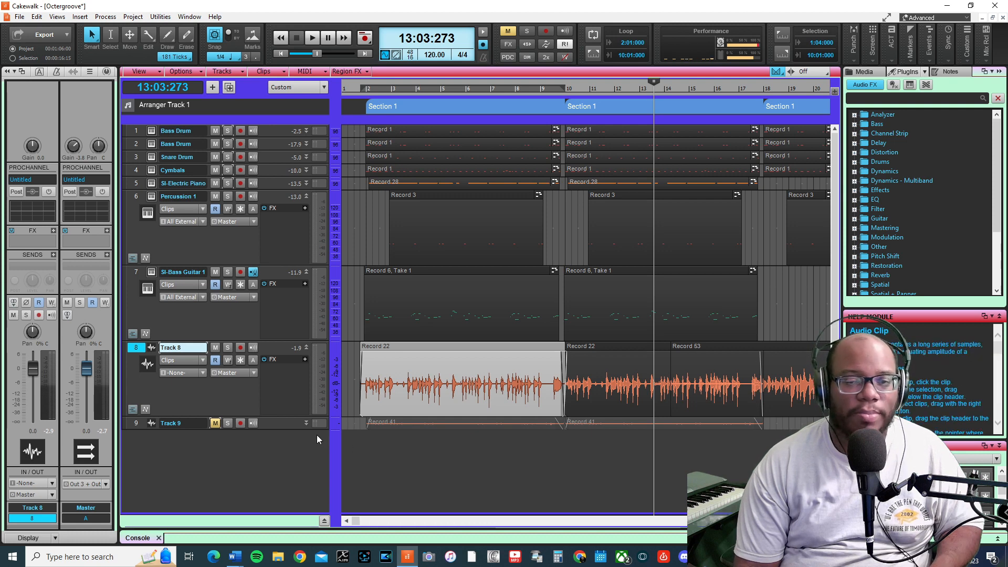
key("space")
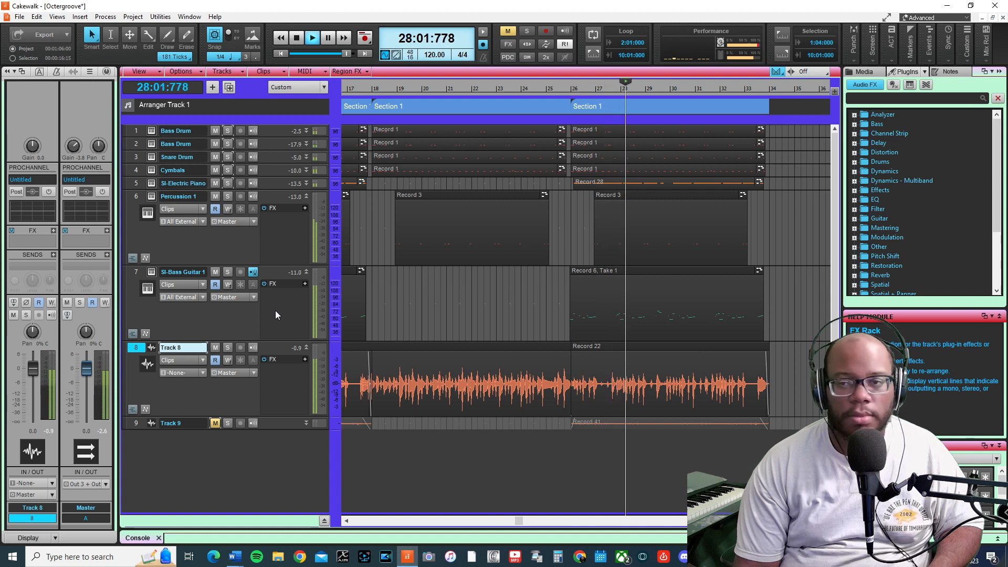
key("space")
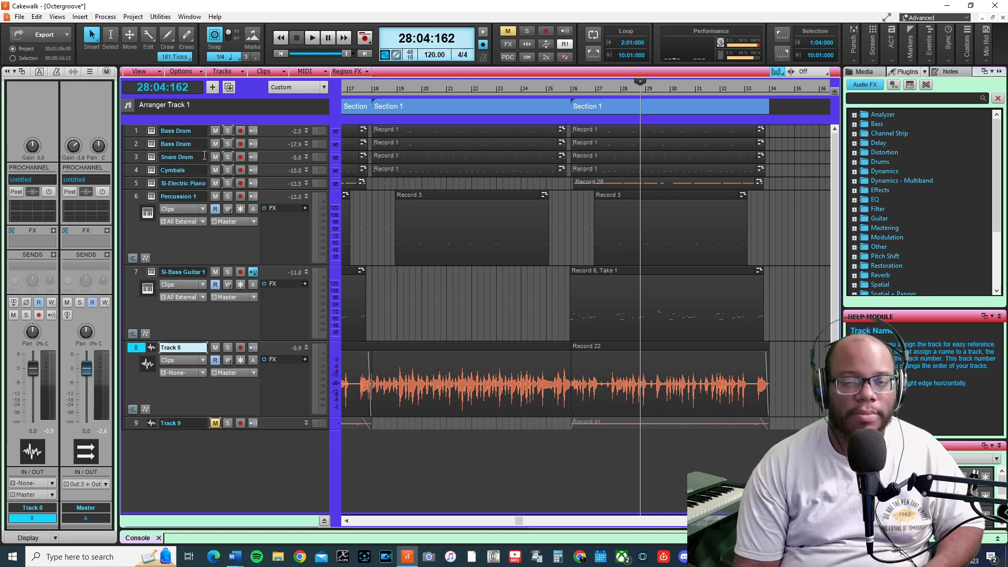
Step: Unmute and expand Track 9, audition it alone from 1:03:000 into the second section, and clear its solo
left_click(215, 423)
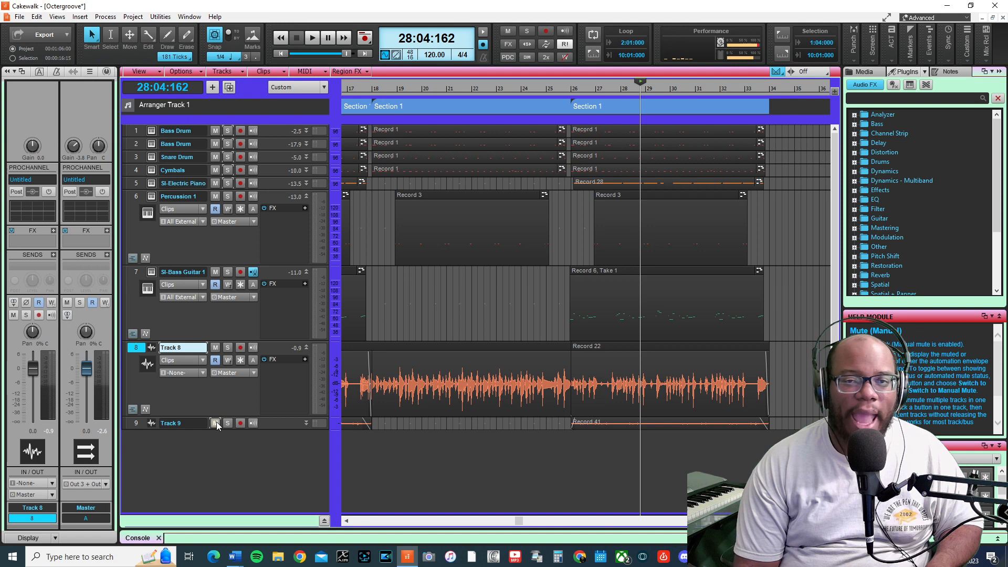
left_click(281, 53)
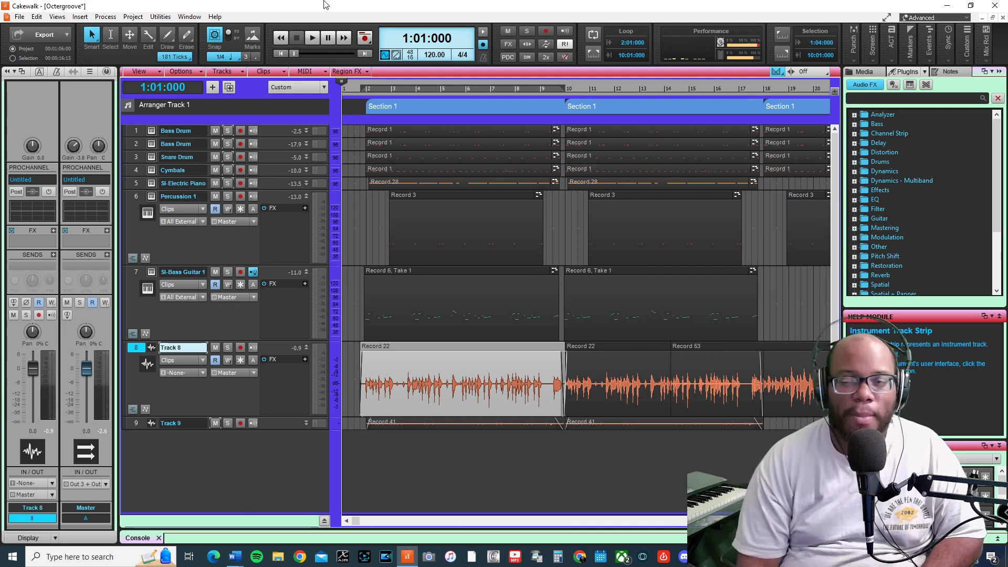
left_click(357, 94)
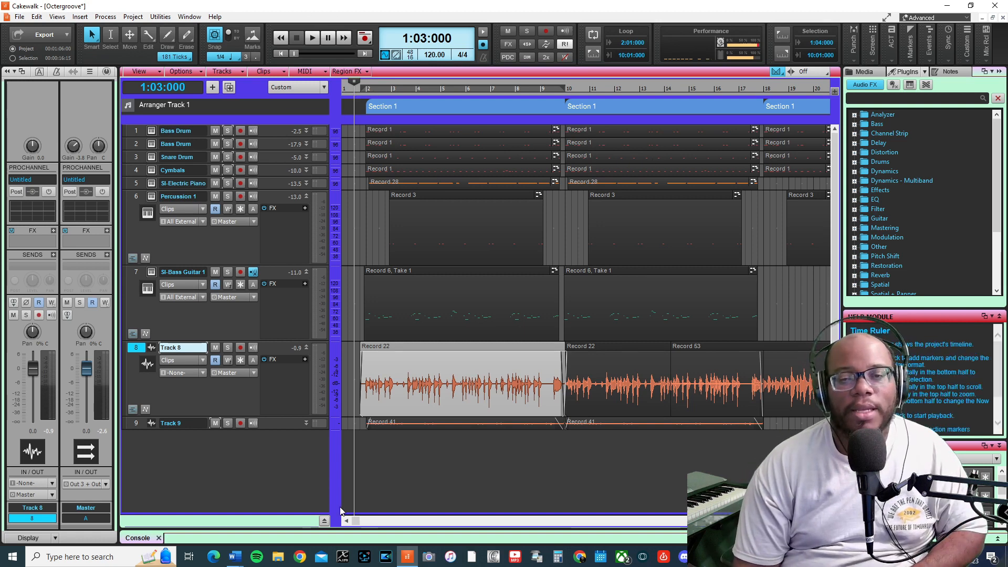
left_click(307, 423)
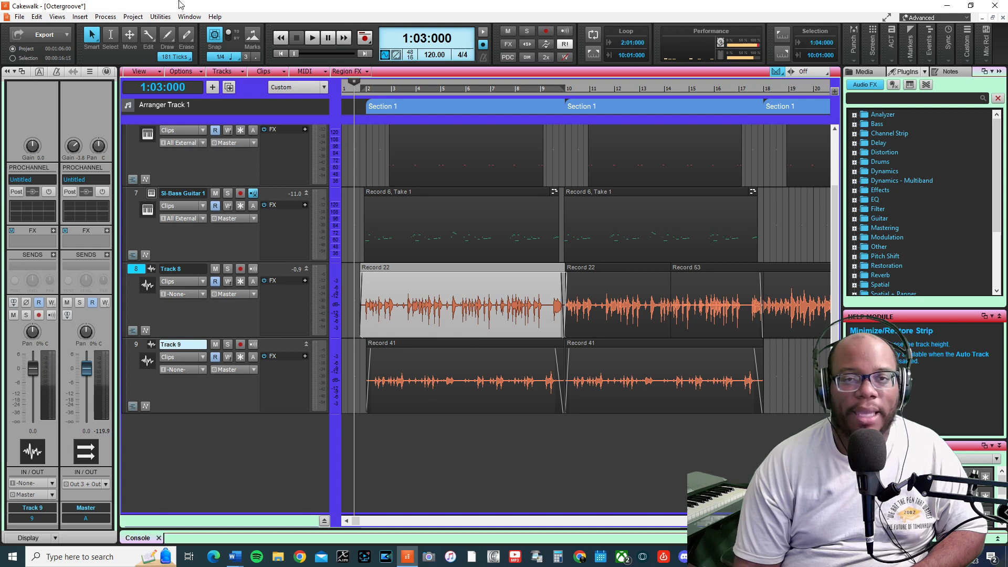
left_click(227, 345)
key("space")
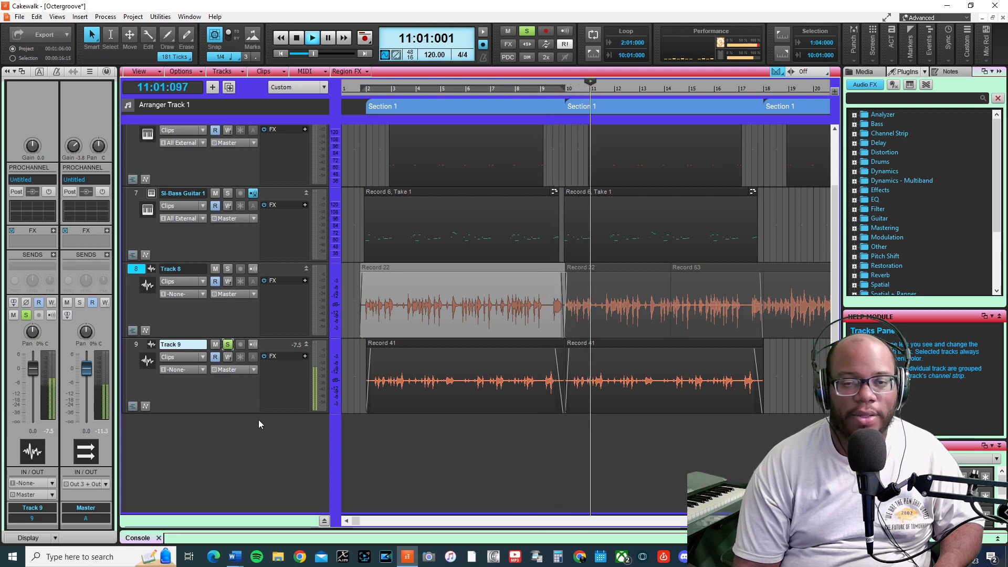
left_click(227, 345)
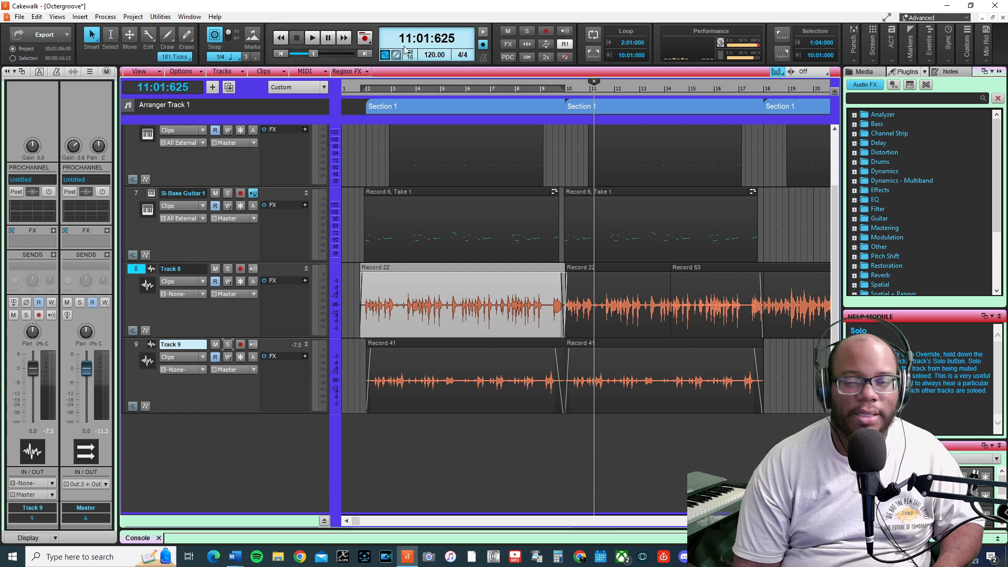
Step: Play the full mix of all nine tracks from 1:04:000 through the end of the fourth section and stop playback
left_click(366, 87)
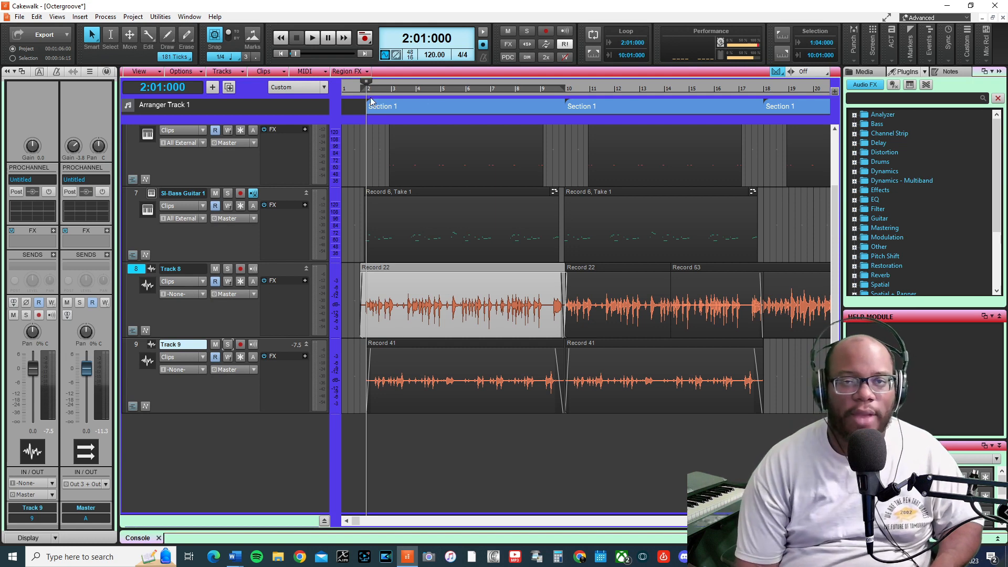
left_click(361, 85)
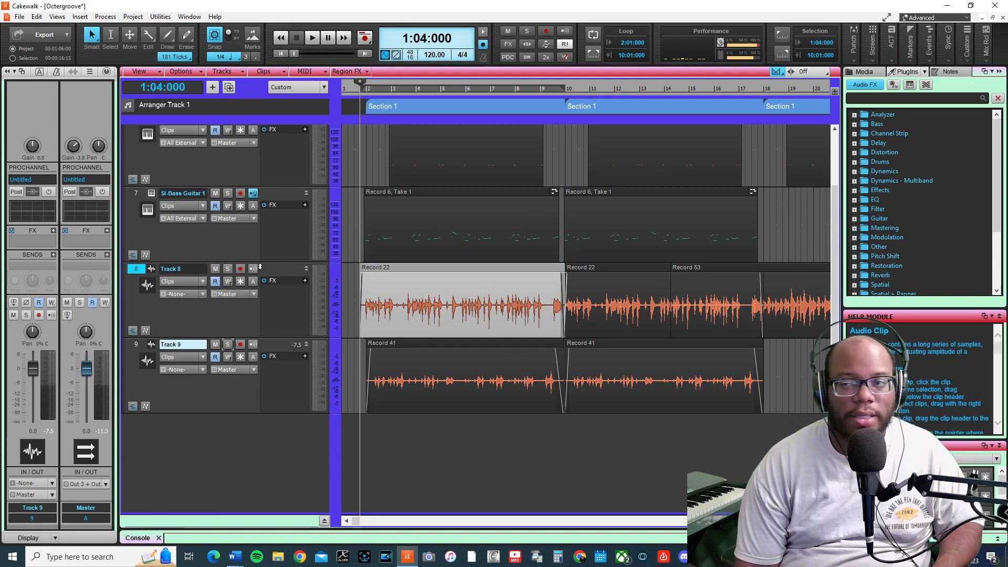
key("space")
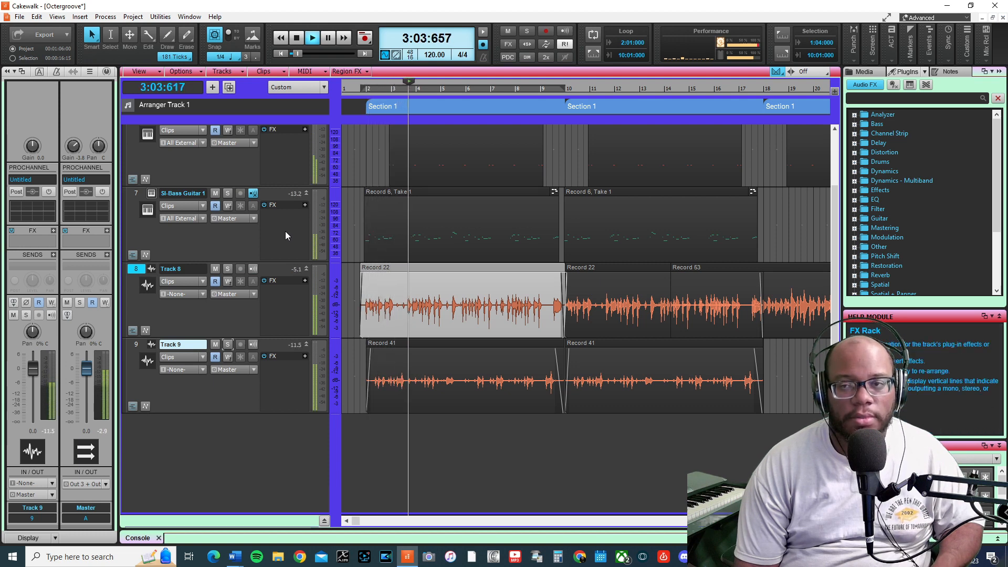
scroll(245, 300, "up", 3)
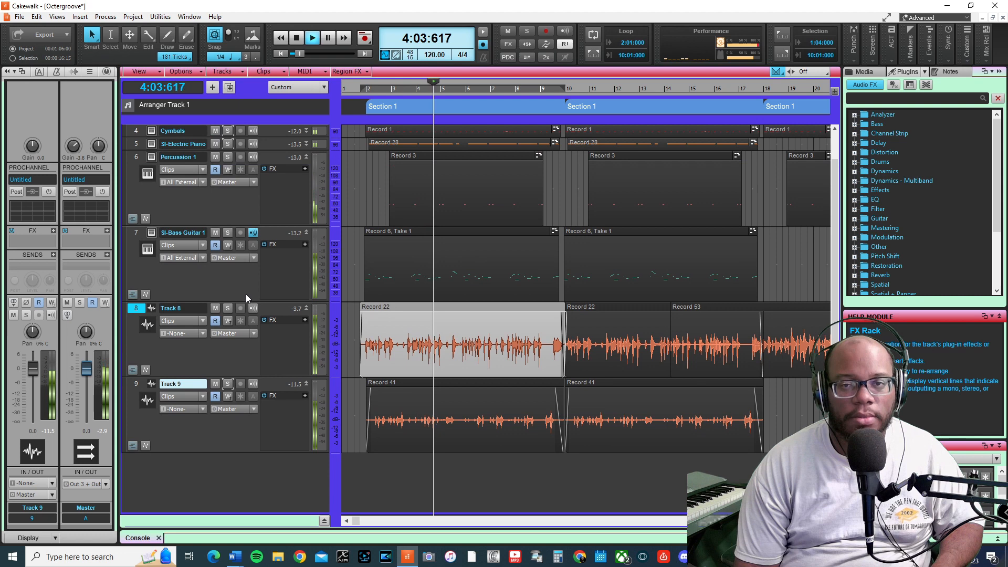
scroll(246, 294, "up", 3)
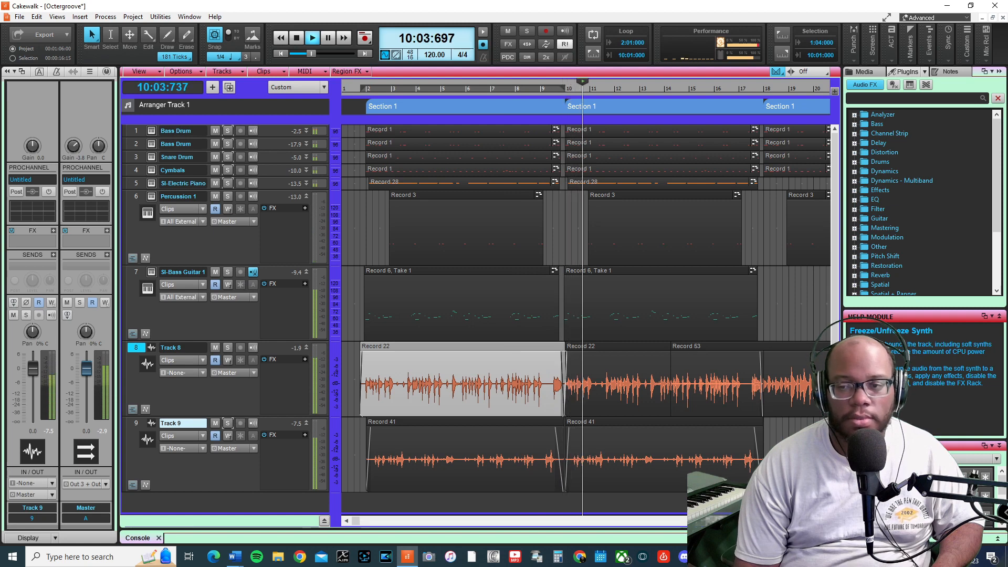
key("ctrl+Left")
key("ctrl+Left")
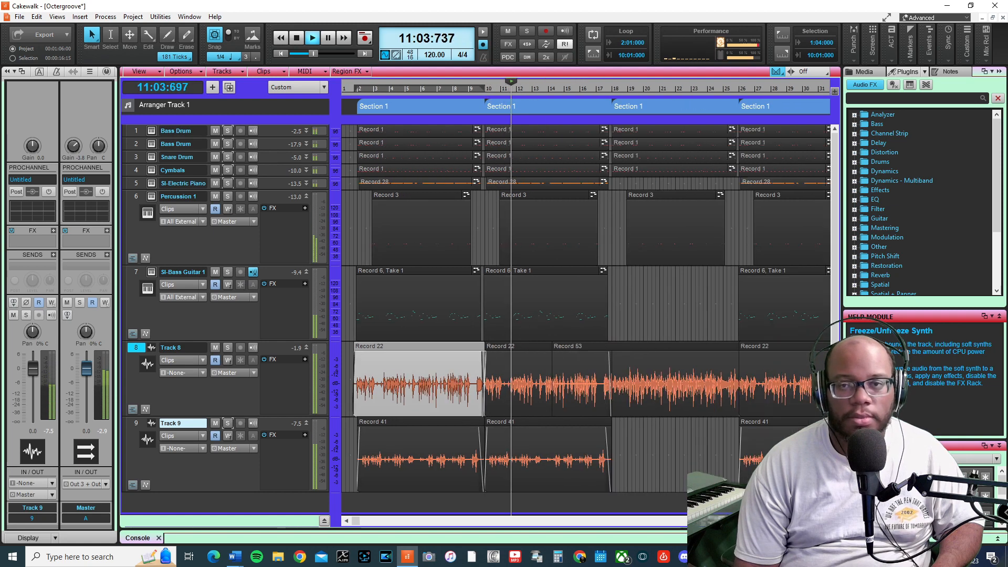
key("ctrl+Left")
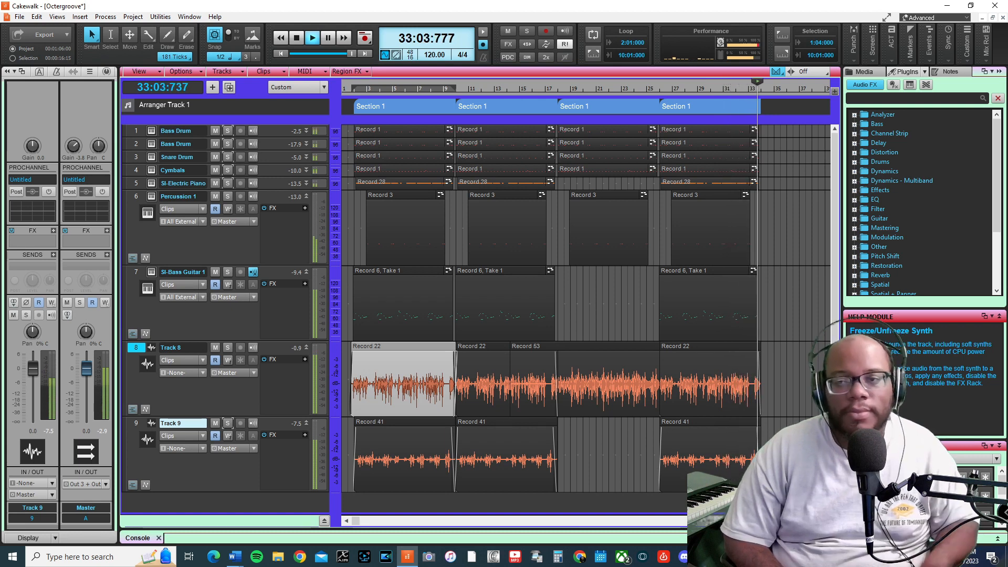
key("space")
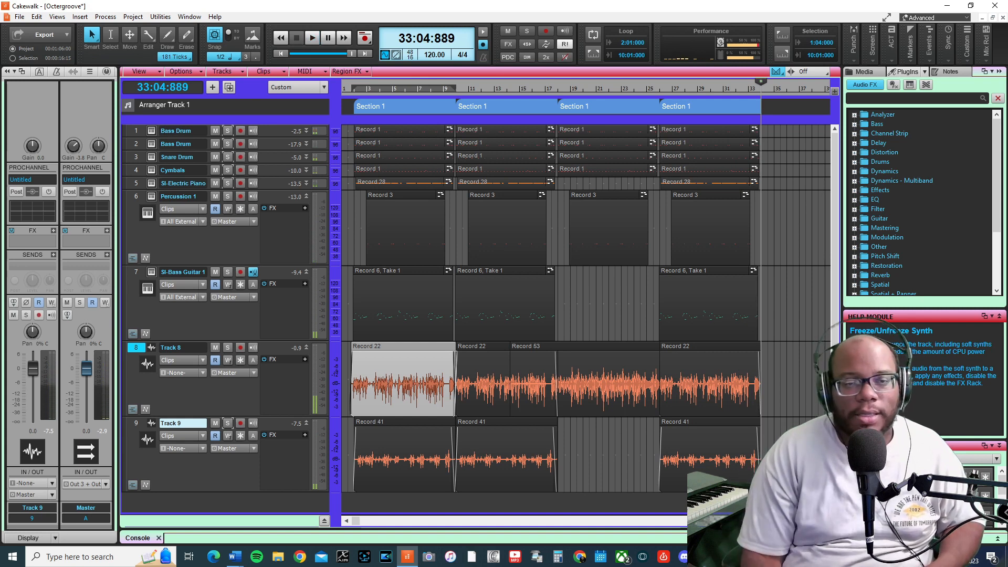